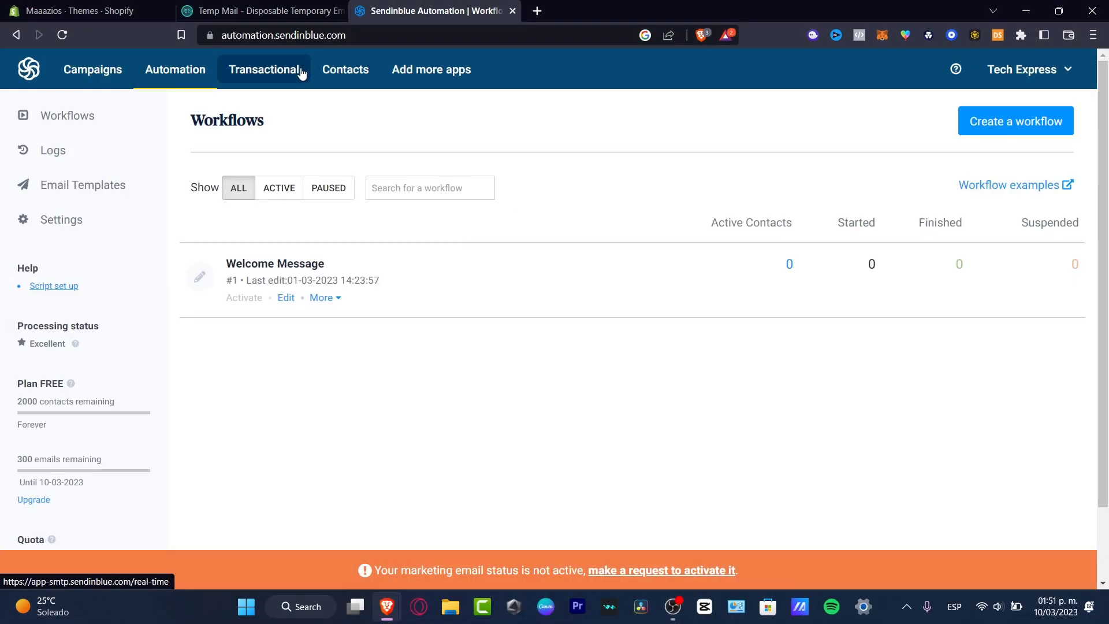
Step: Open the Sendinblue 'Create your account' sign-up form via Sign up free
click(300, 71)
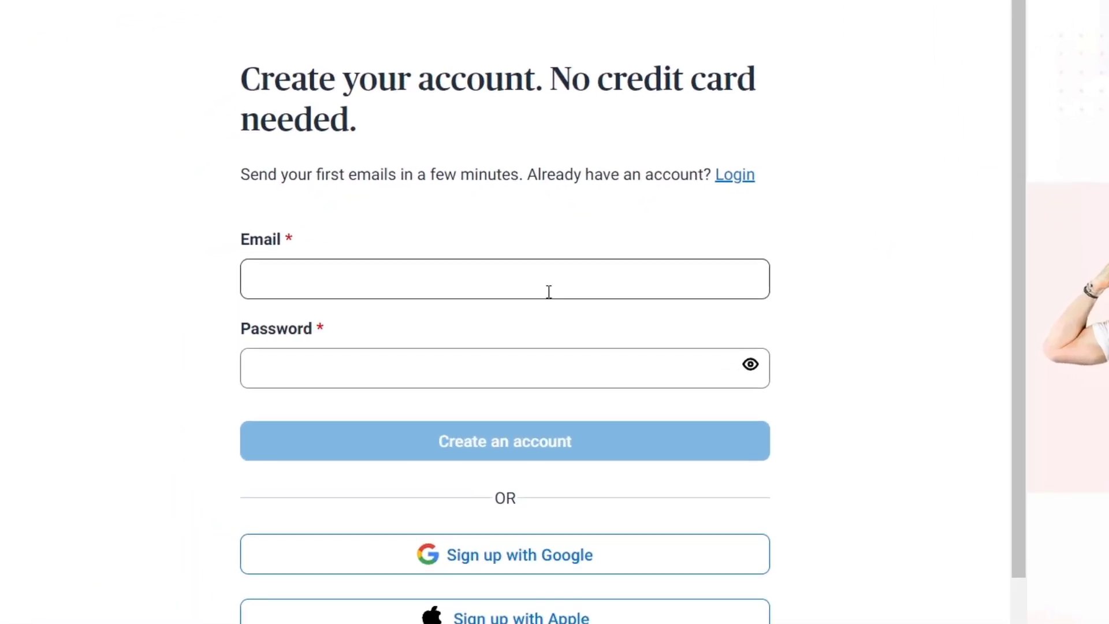
Step: Register the account with an e-mail address and password to reach the marketing Dashboard
click(339, 301)
click(491, 407)
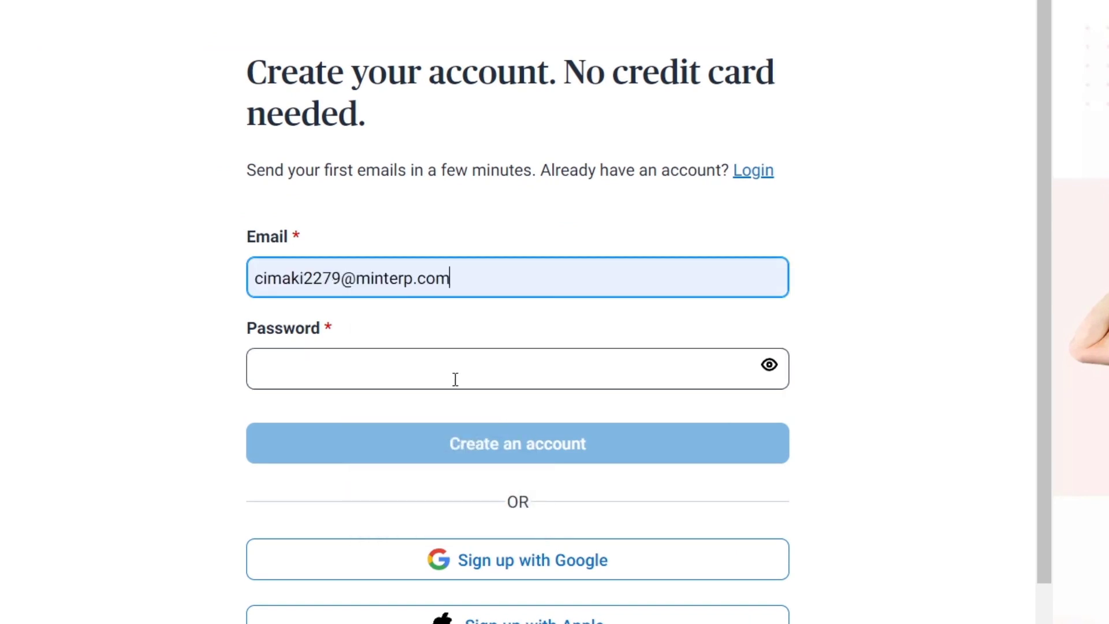
click(447, 376)
text(*********)
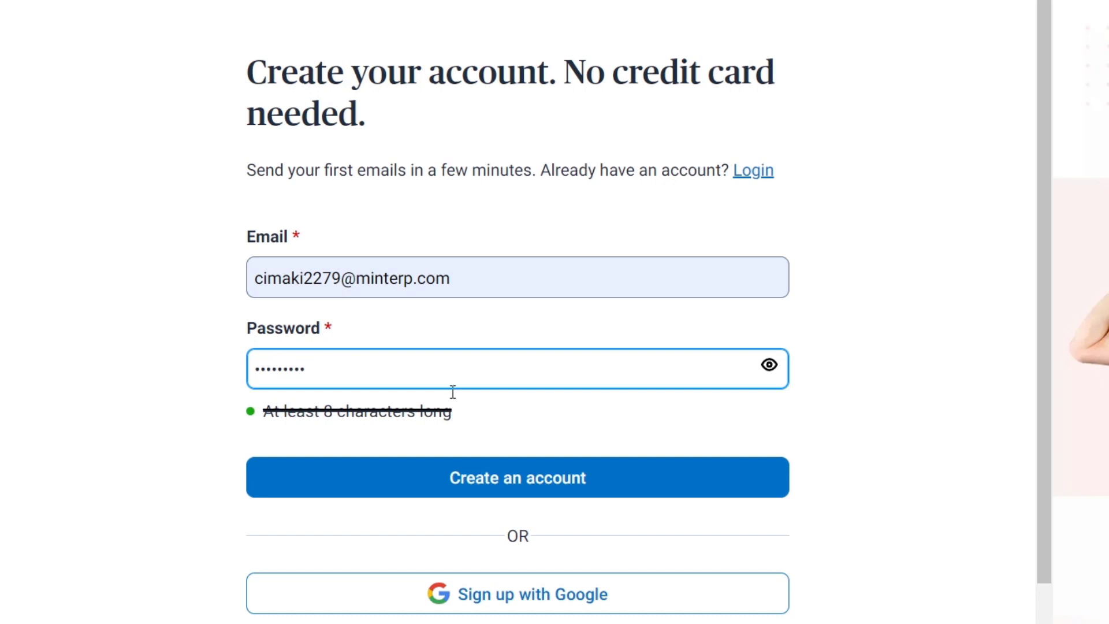
click(523, 470)
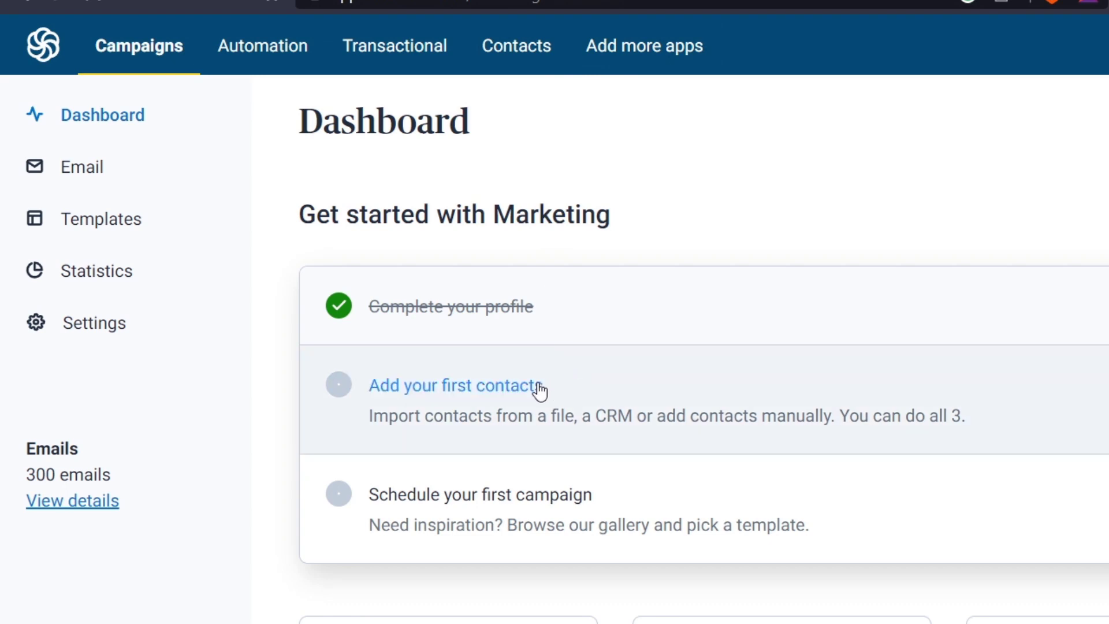
Step: Go from Add your first contacts through the import options to the subscription Forms page
click(540, 387)
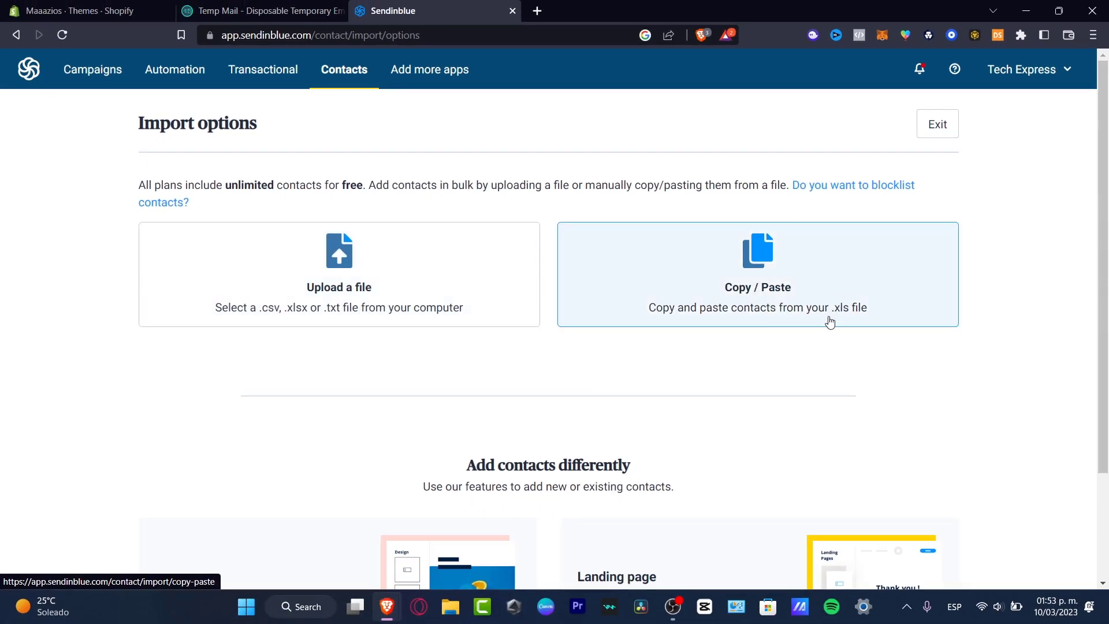
scroll(893, 324, down, 2)
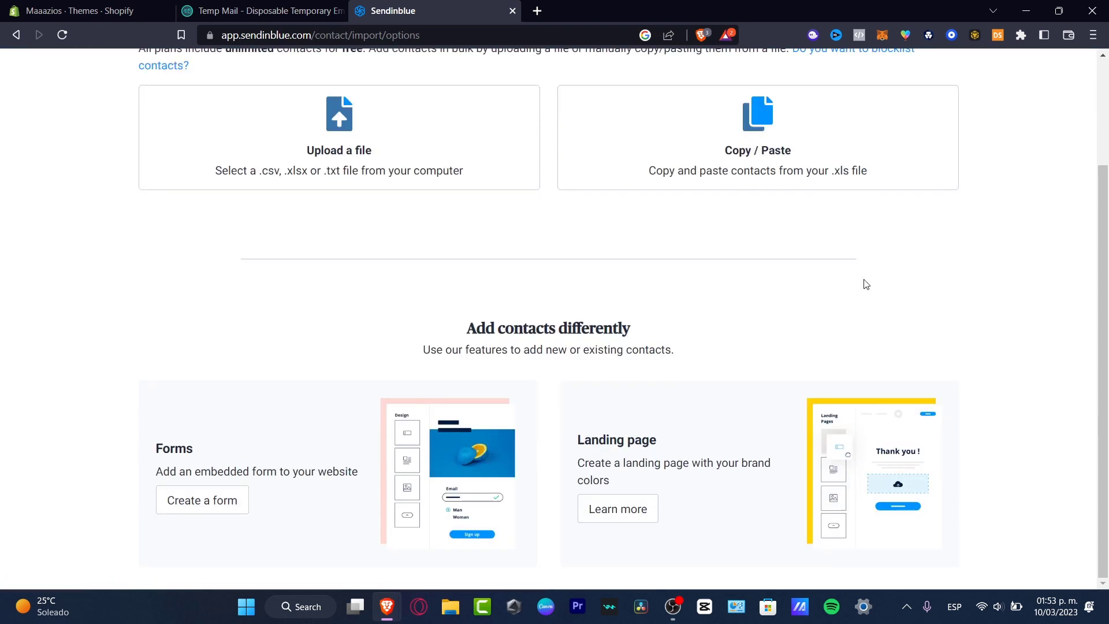
drag(486, 328, 648, 335)
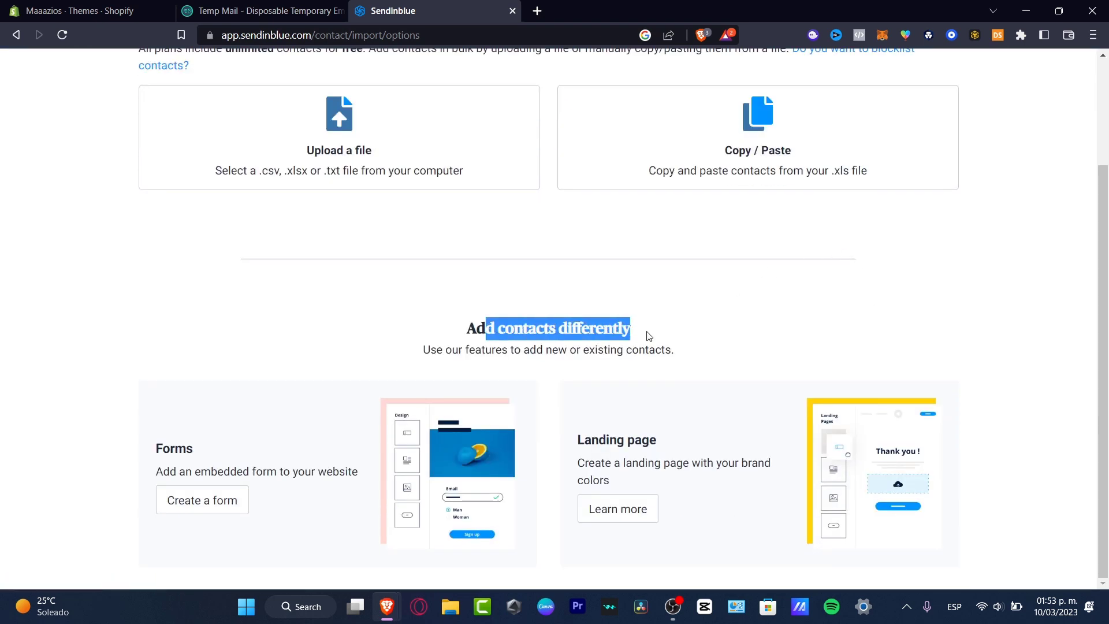
click(197, 500)
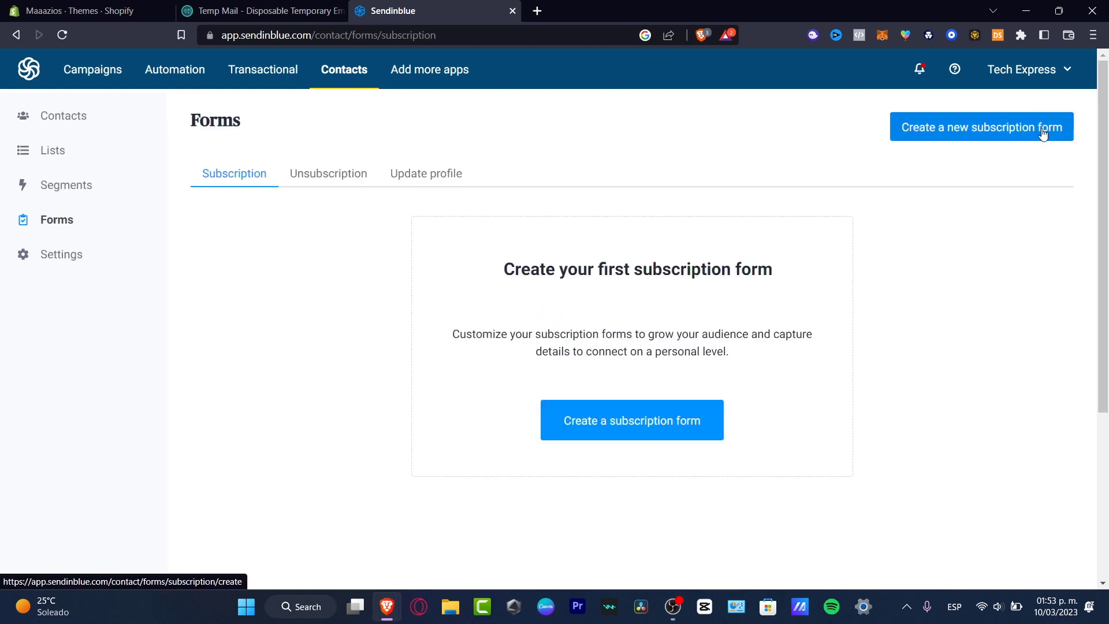
Step: Start a subscription form named 'New Subscription', then switch to the Contacts list
click(1043, 134)
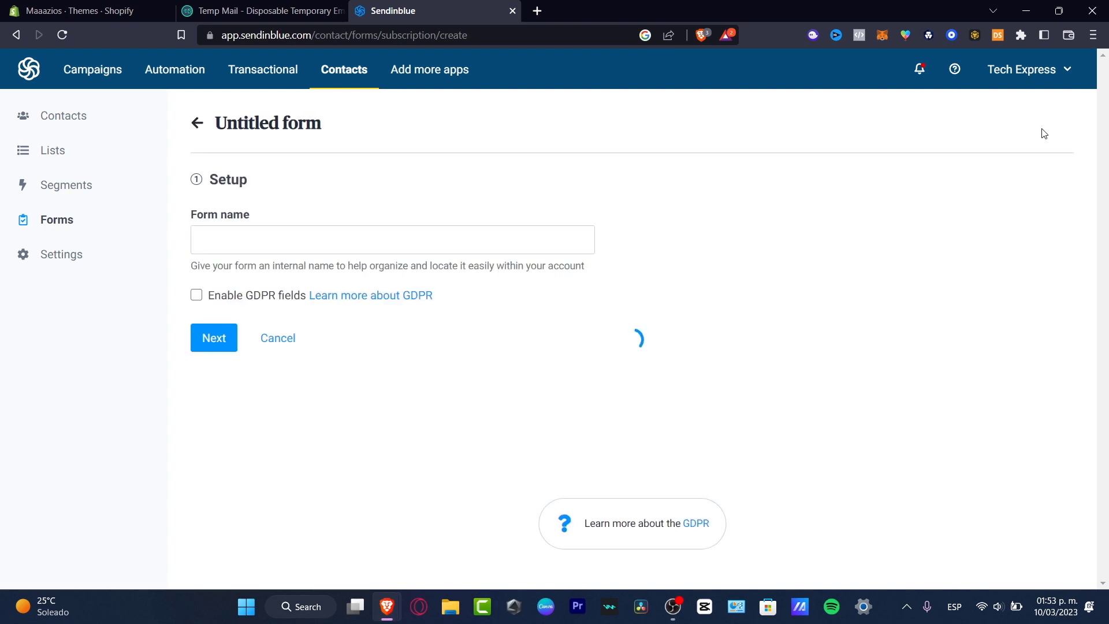
click(550, 244)
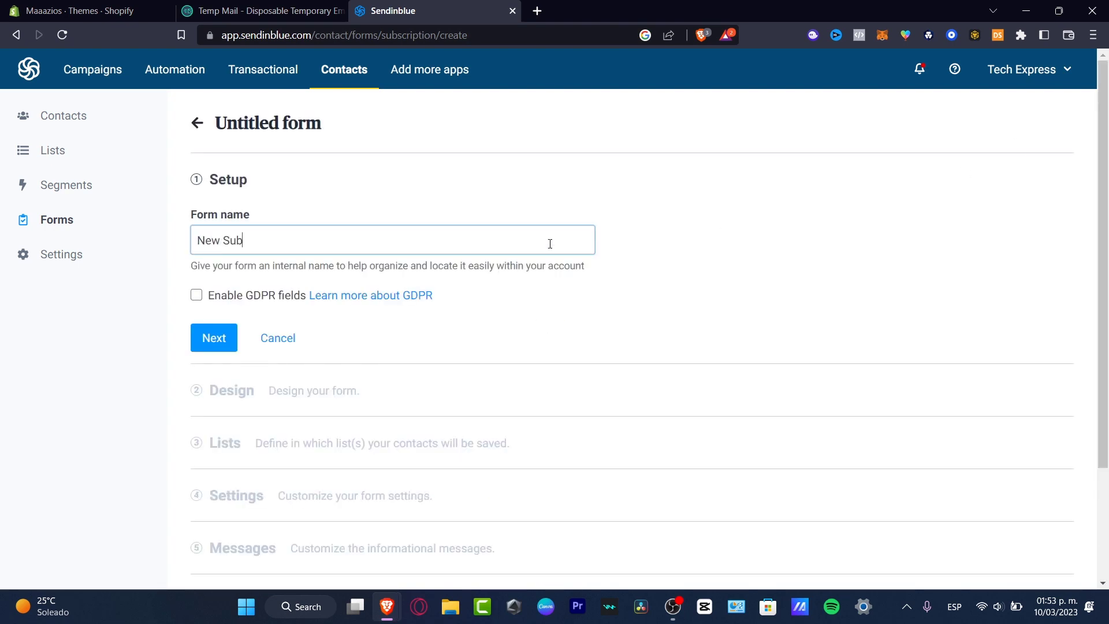
text(New Subscription)
click(86, 193)
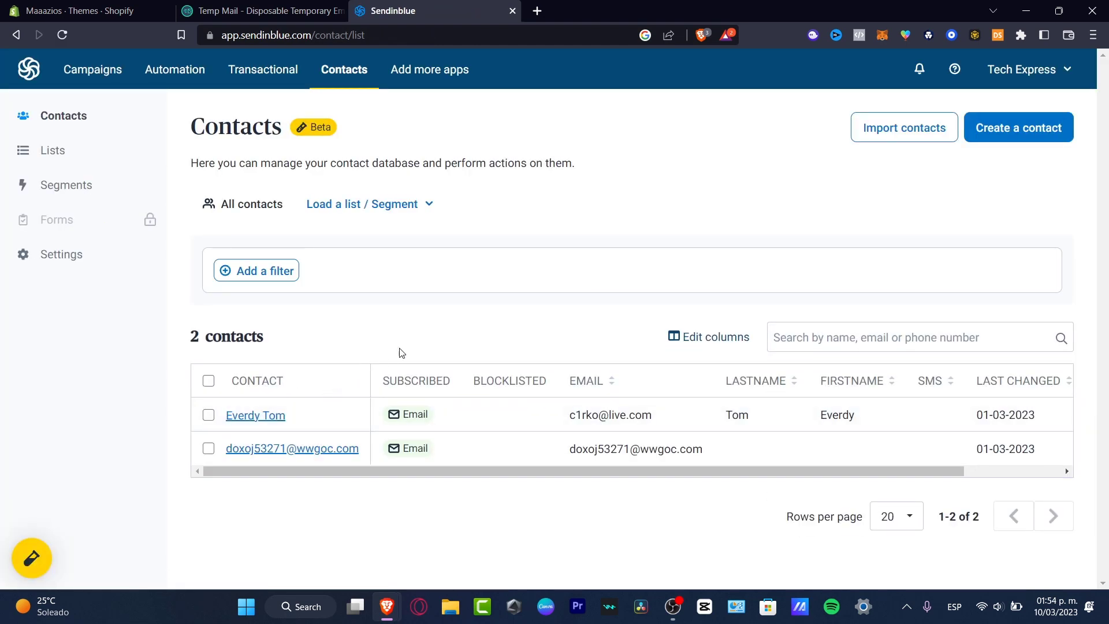
Step: Start a new contact and enter its last name, first name, SMS number and pasted e-mail
click(1008, 138)
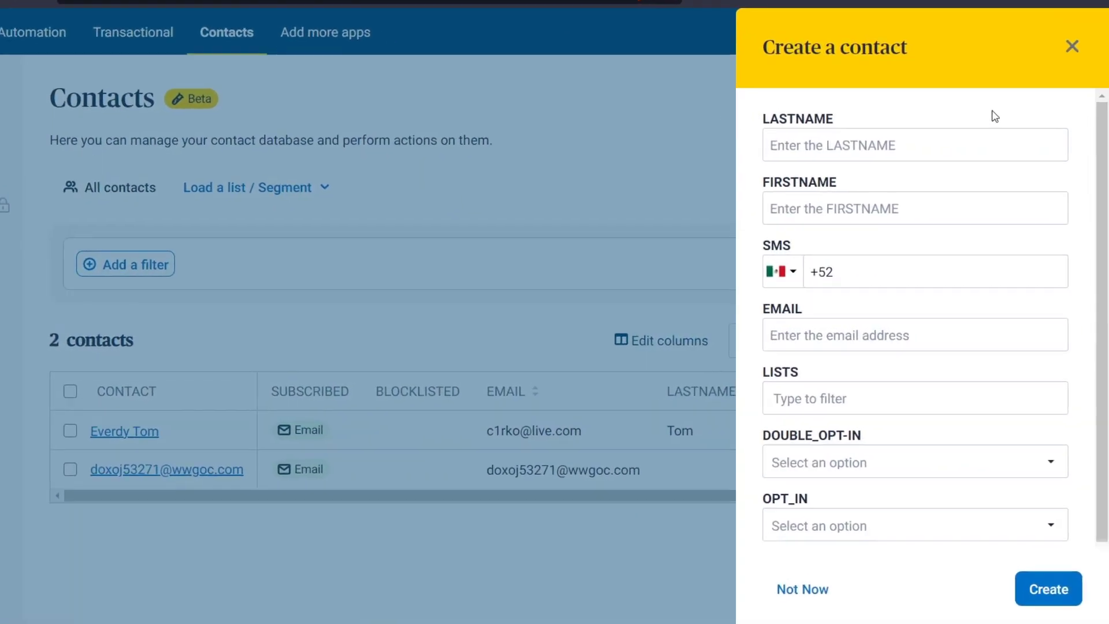
click(846, 129)
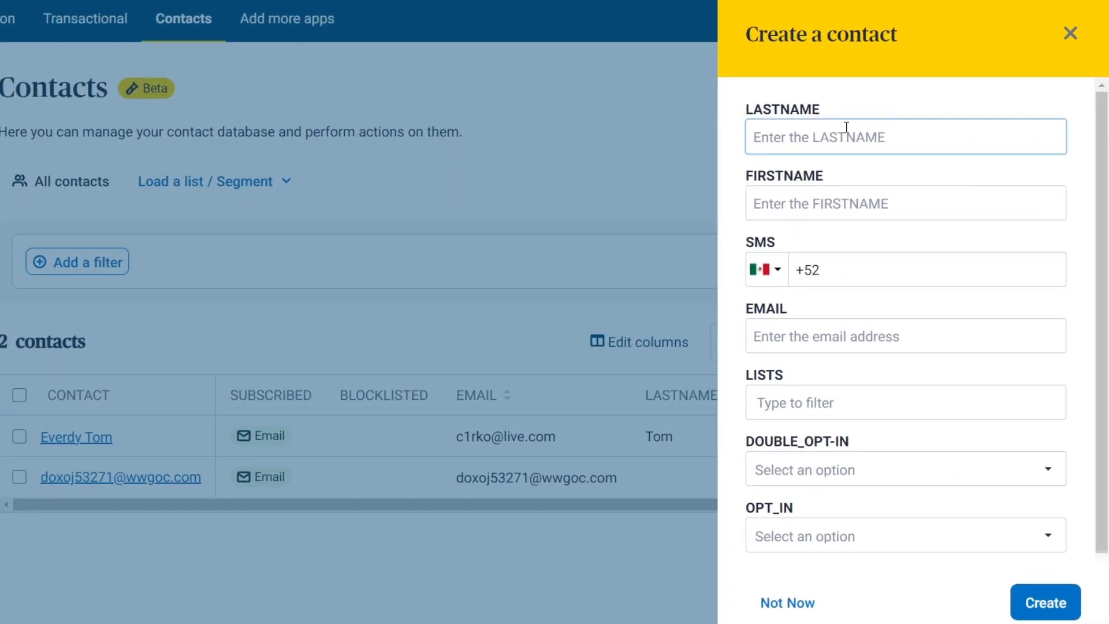
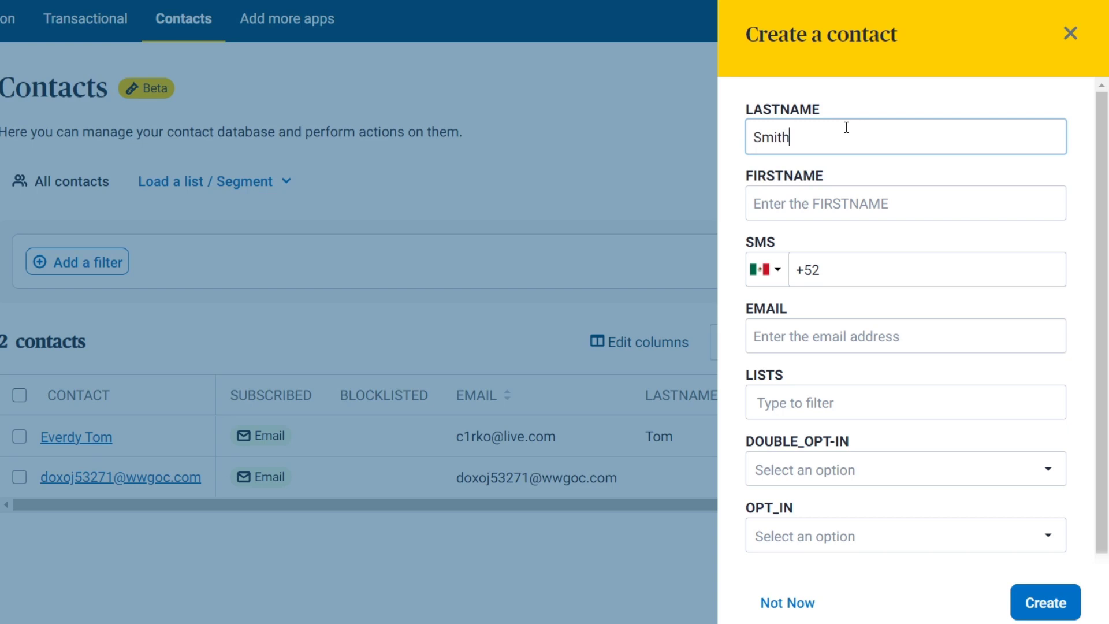
key(Tab)
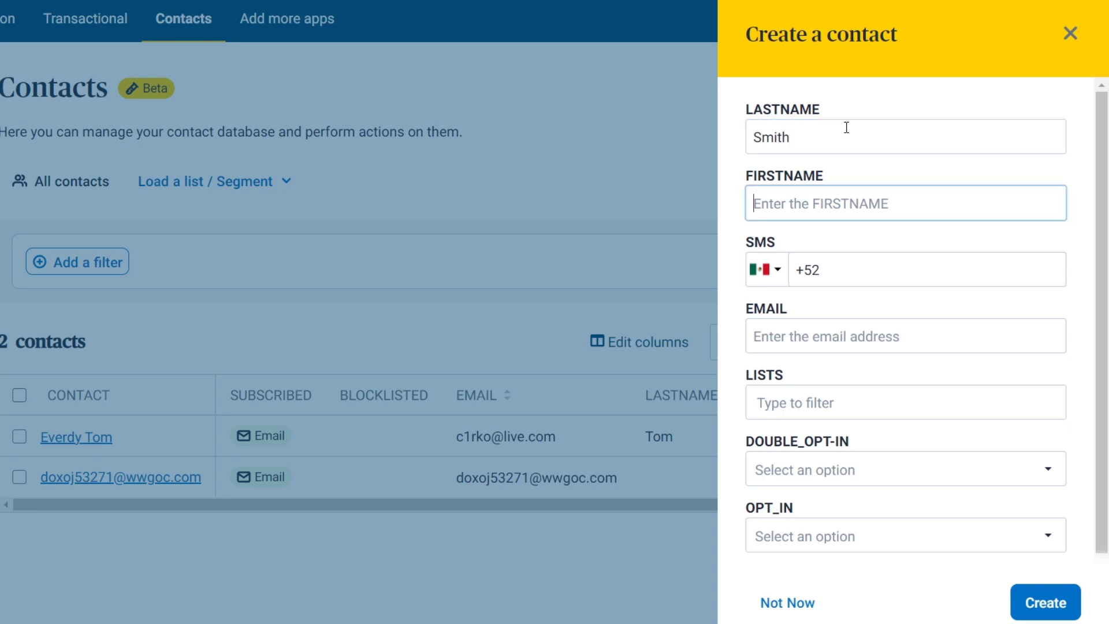
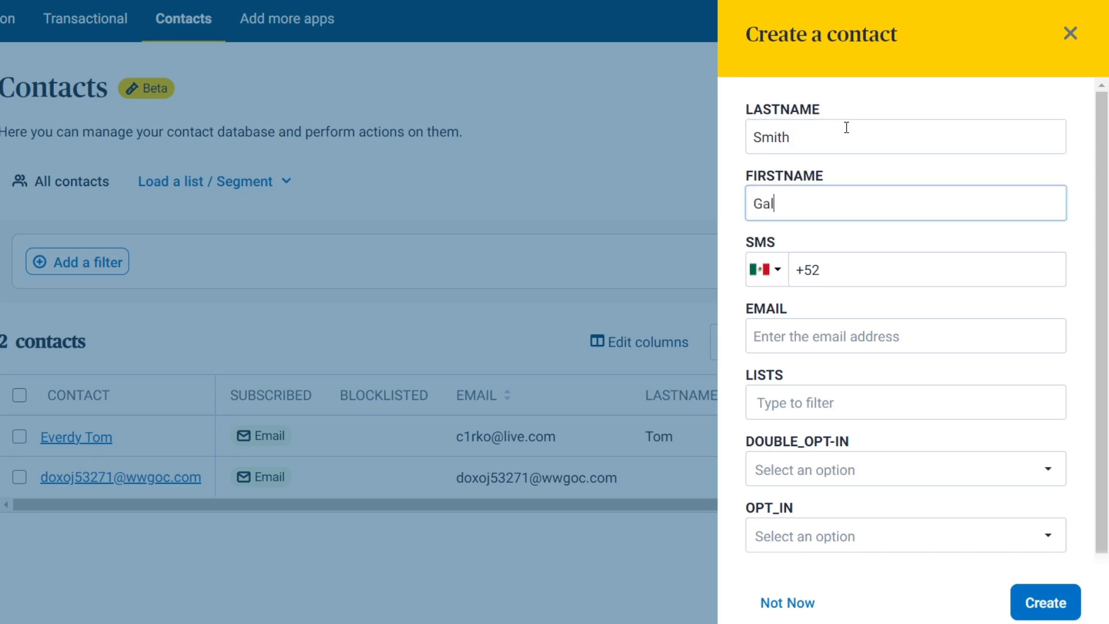
click(891, 274)
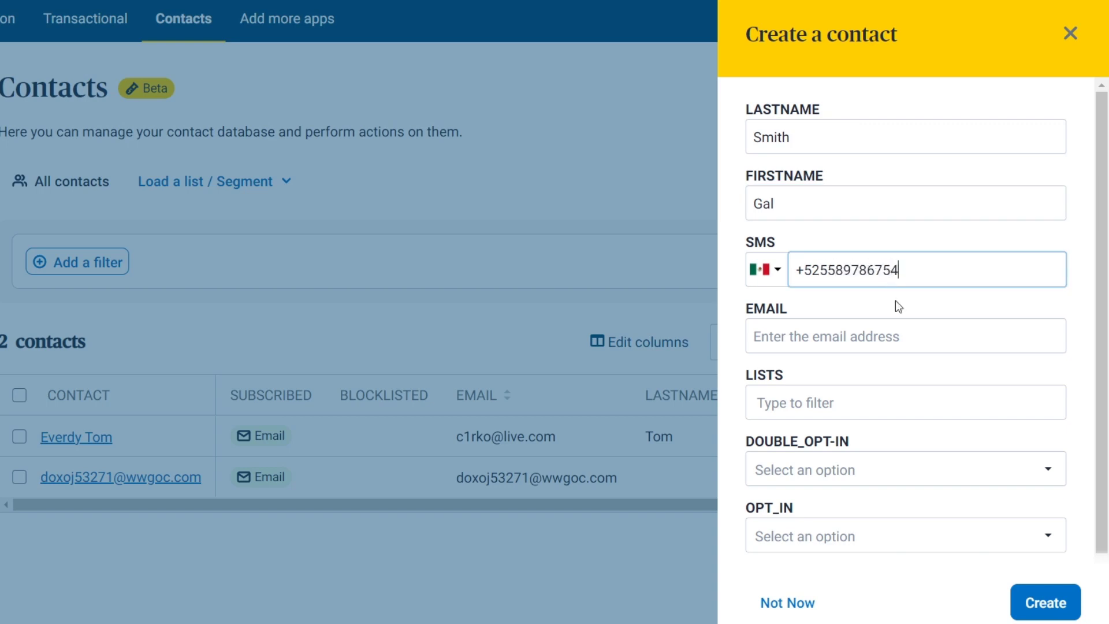
click(926, 339)
right_click(923, 338)
click(950, 331)
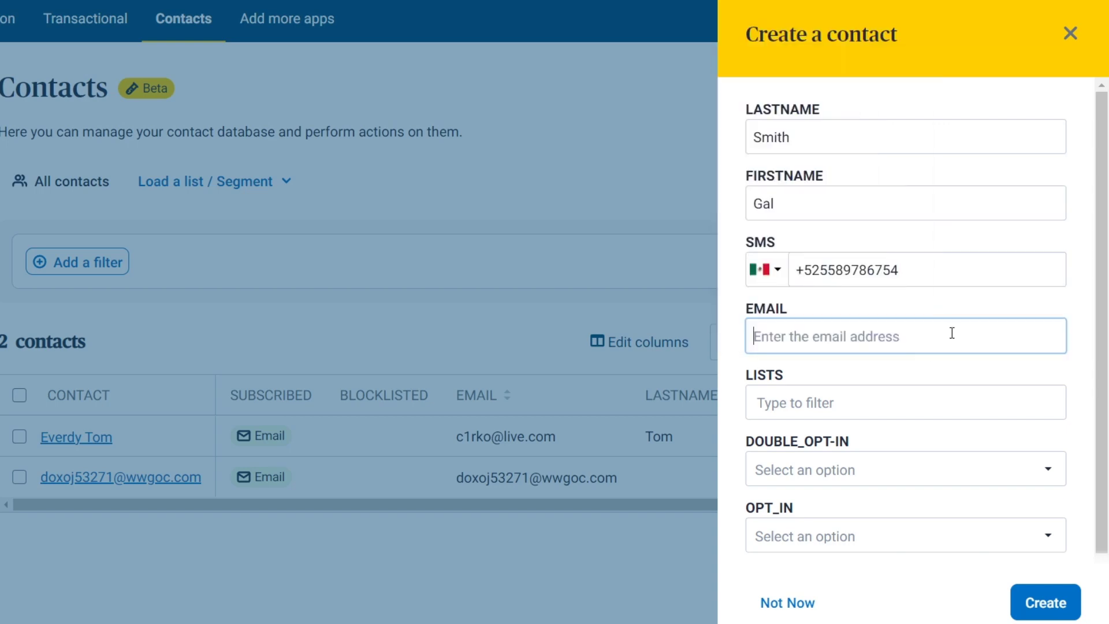
key(ctrl+v)
Step: Put the contact in the Starters list, set double opt-in and opt-in to Yes, and create it
click(978, 415)
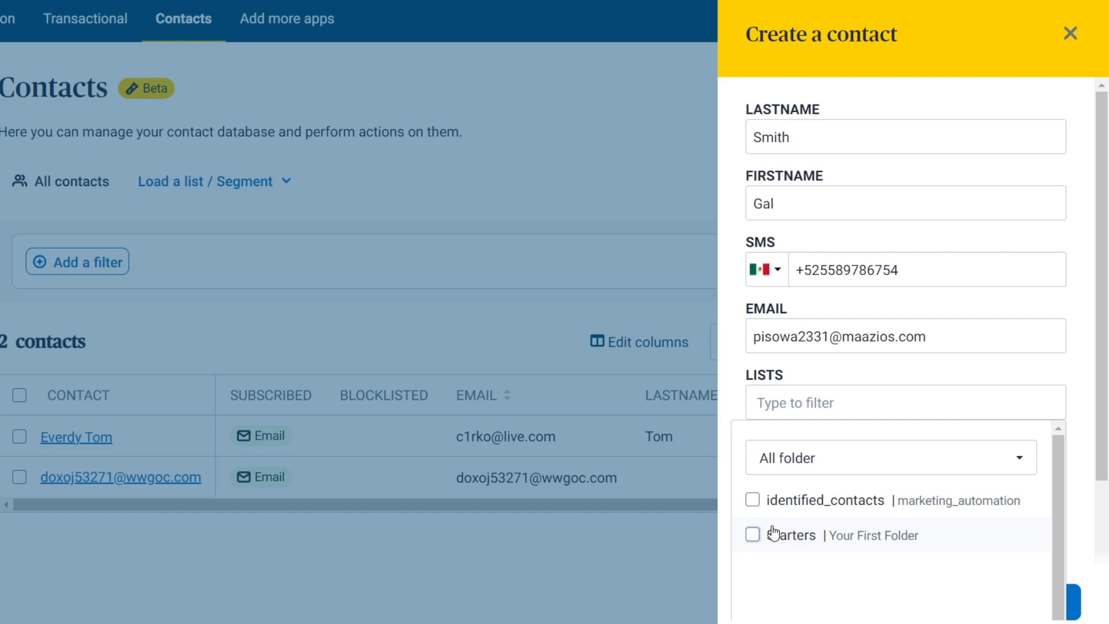
click(753, 534)
click(953, 365)
scroll(951, 363, down, 1)
click(917, 416)
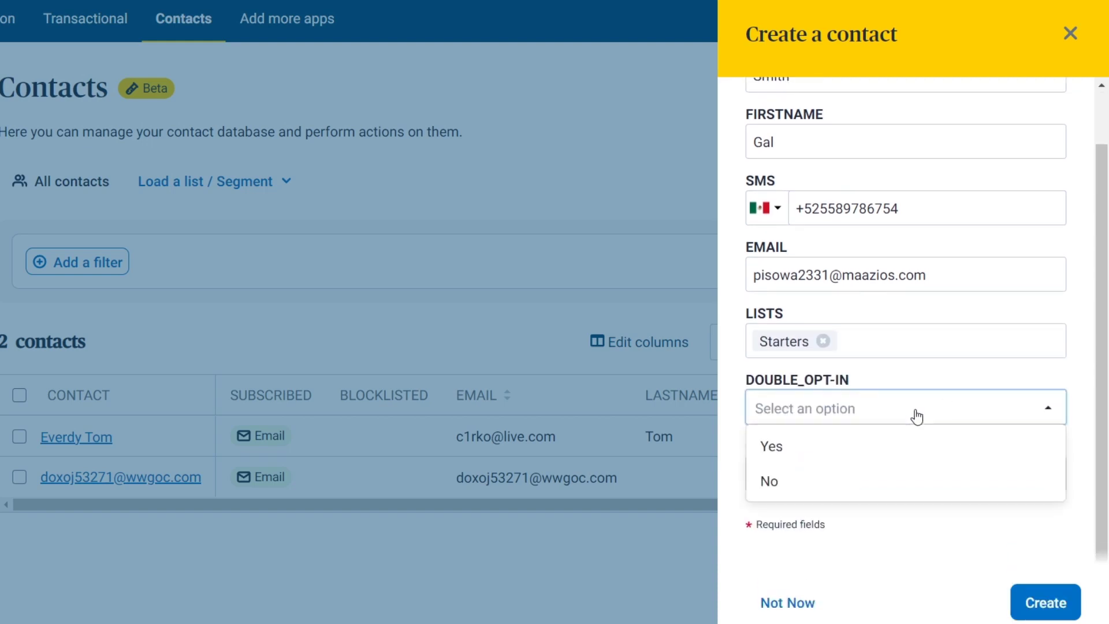
click(903, 445)
click(896, 477)
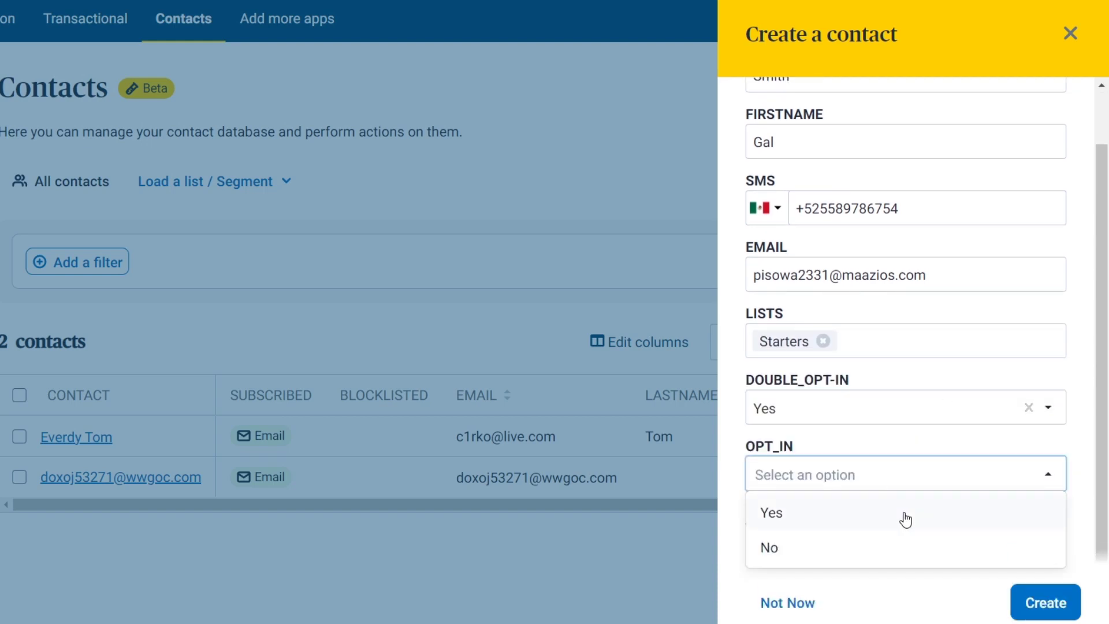
click(905, 513)
click(1062, 601)
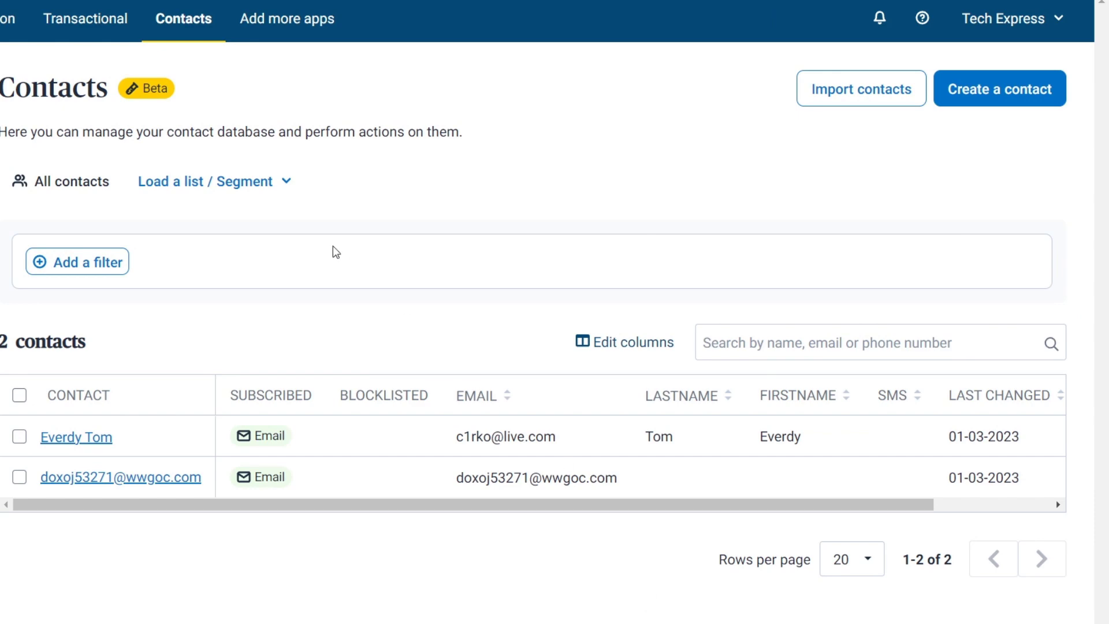
Step: Reload the Contacts page to show the new contact, then return to the Dashboard
click(65, 36)
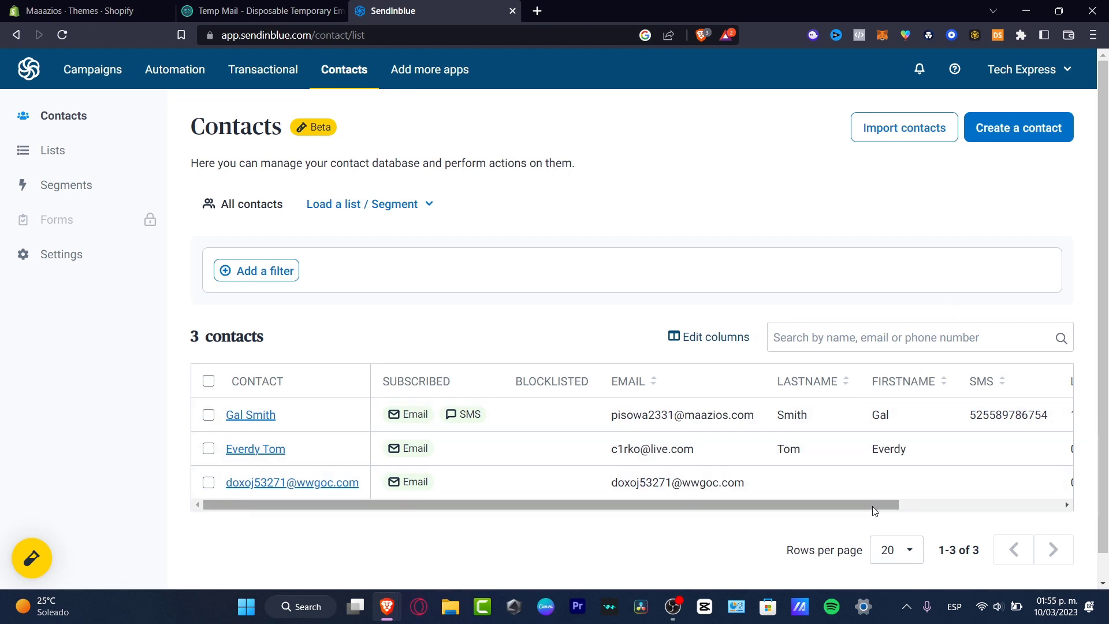
drag(874, 507, 580, 478)
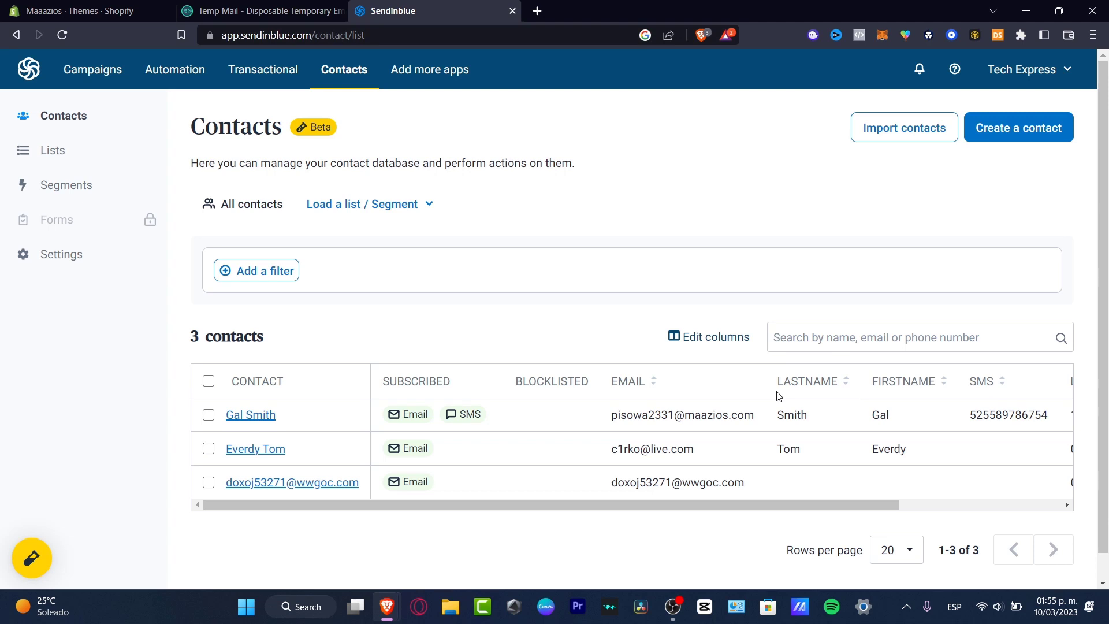
click(33, 68)
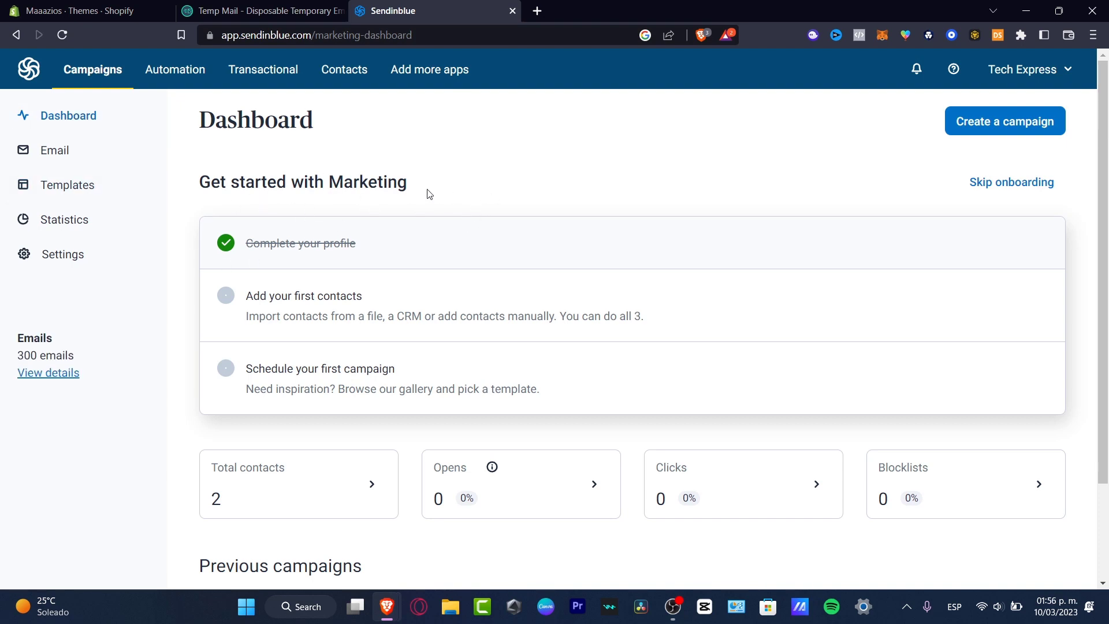
Step: Scroll the Dashboard and go to Email campaigns to start a Regular campaign
scroll(430, 194, down, 2)
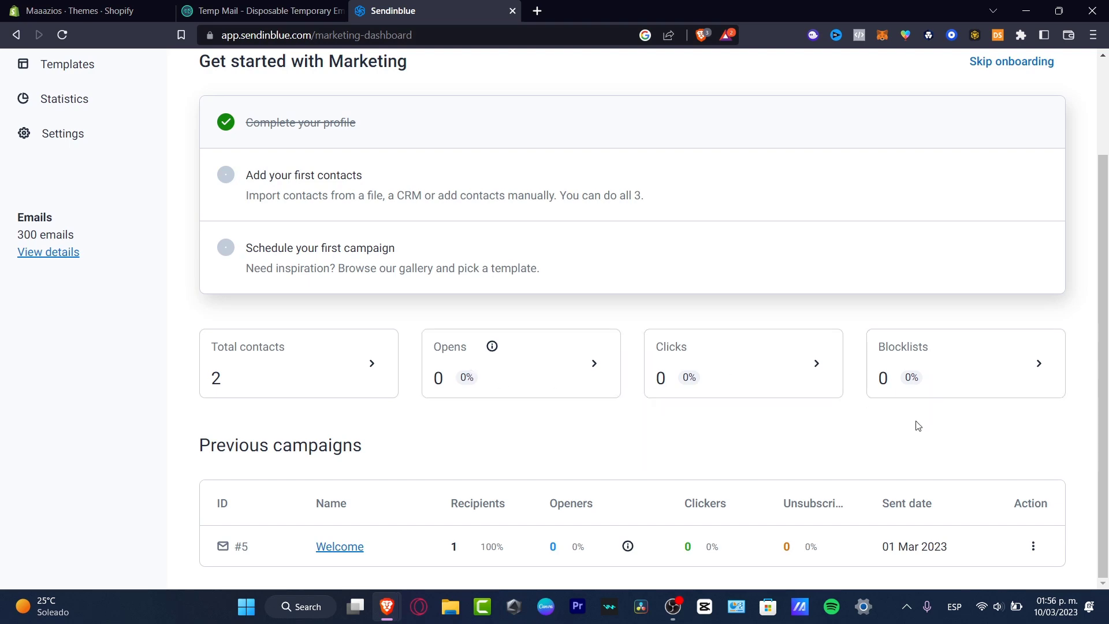
scroll(682, 474, up, 2)
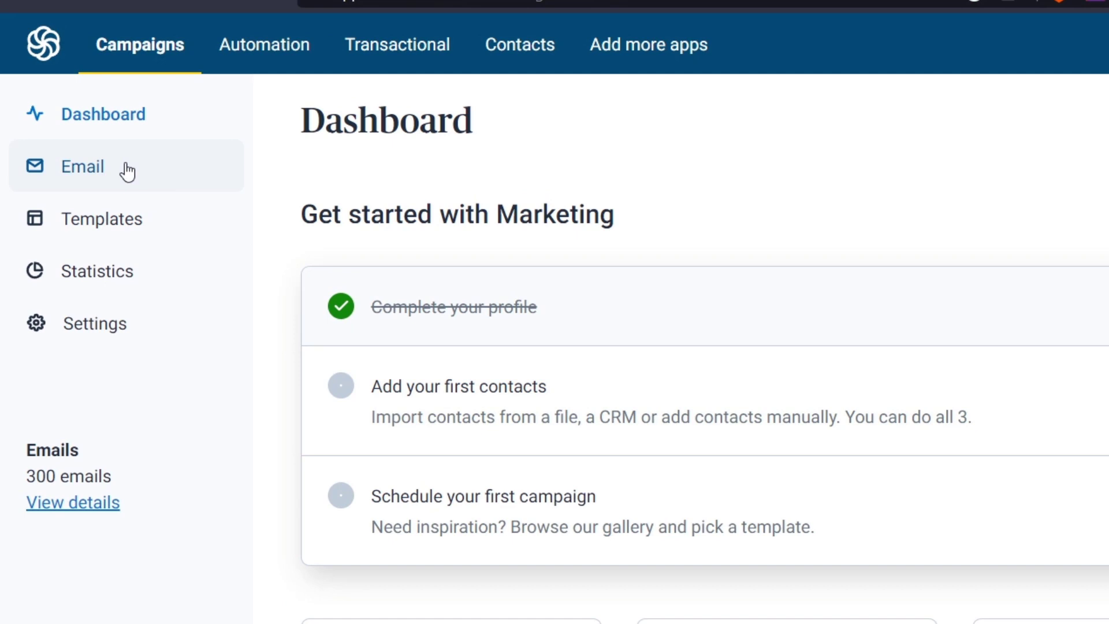
click(127, 171)
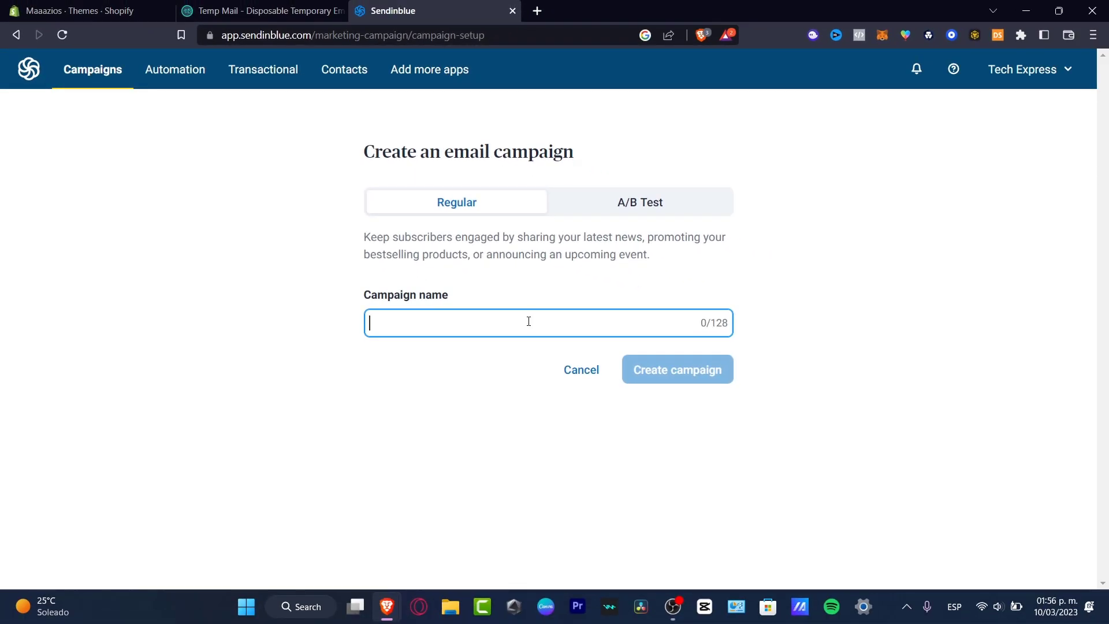
Step: Create the regular campaign draft named 'Welcome Subscribers' and view its setup sections
text(Welcome Subscribers)
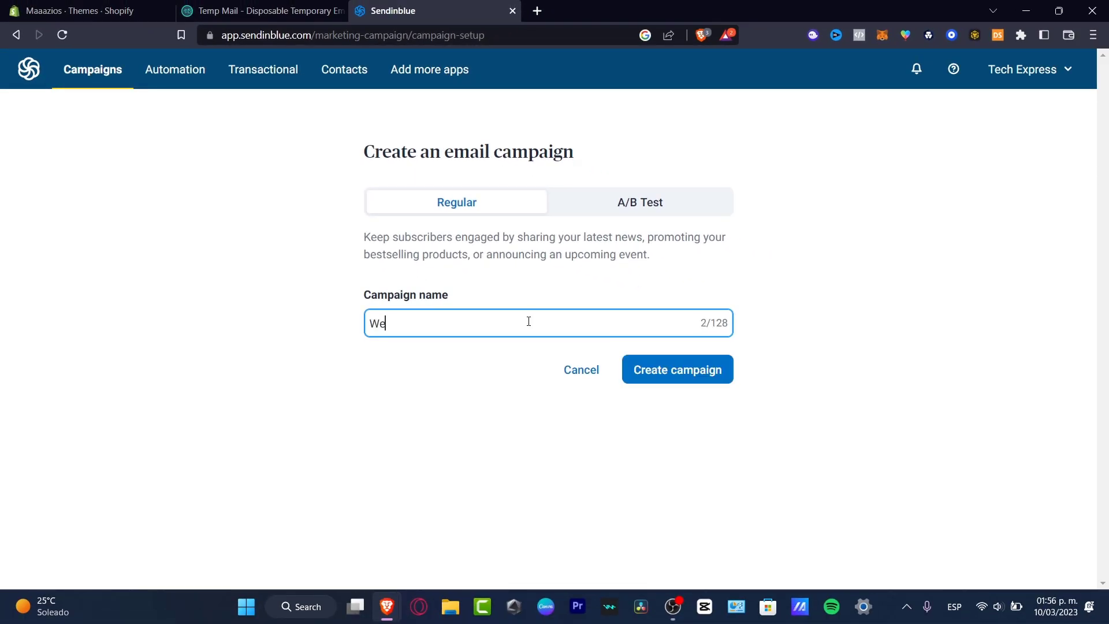
key(Return)
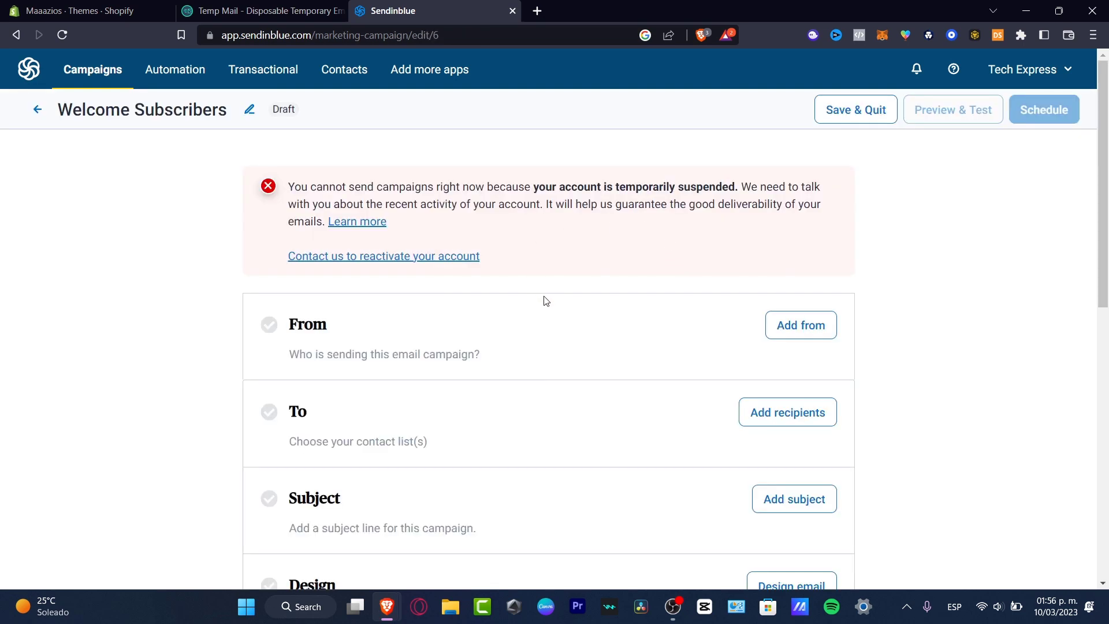
scroll(545, 302, down, 4)
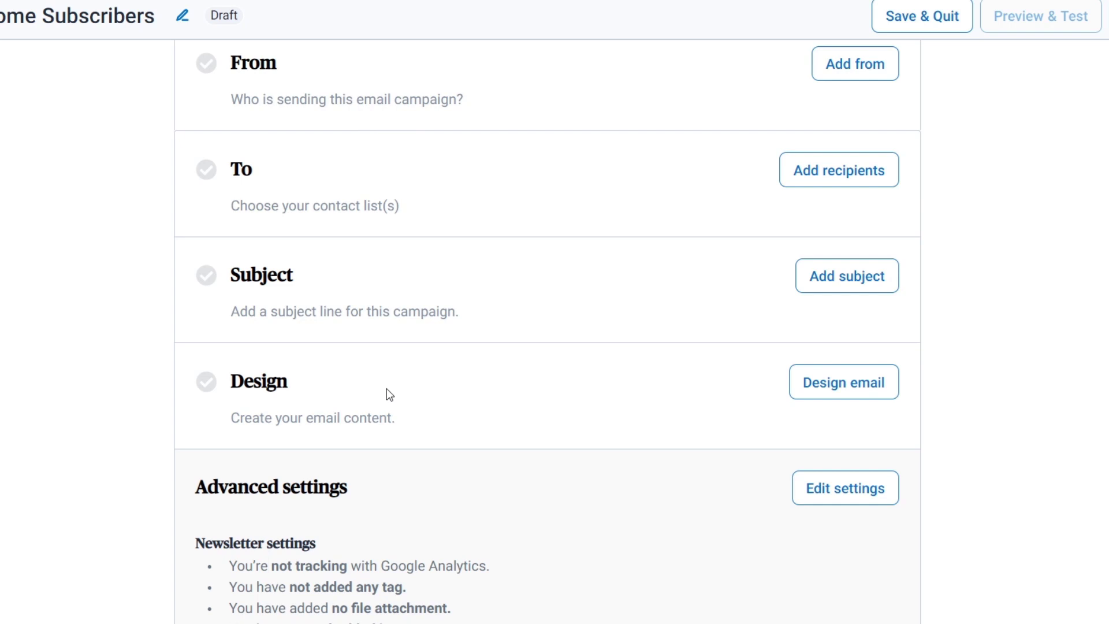
Step: Set the sender to My Company and save the Starters list's 2 contacts as recipients
click(890, 71)
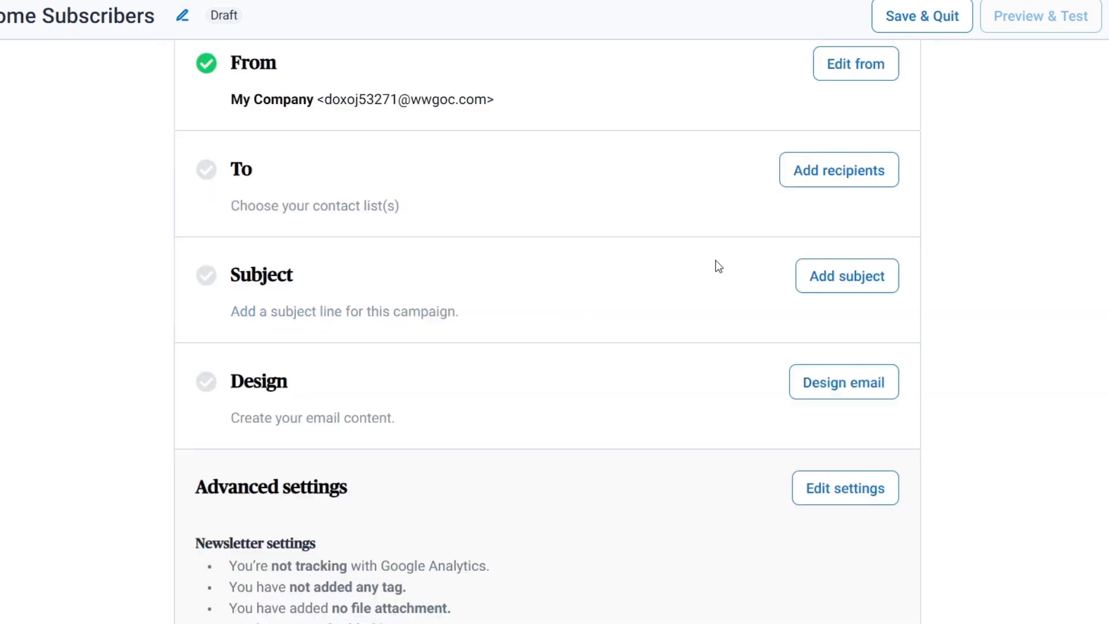
click(819, 179)
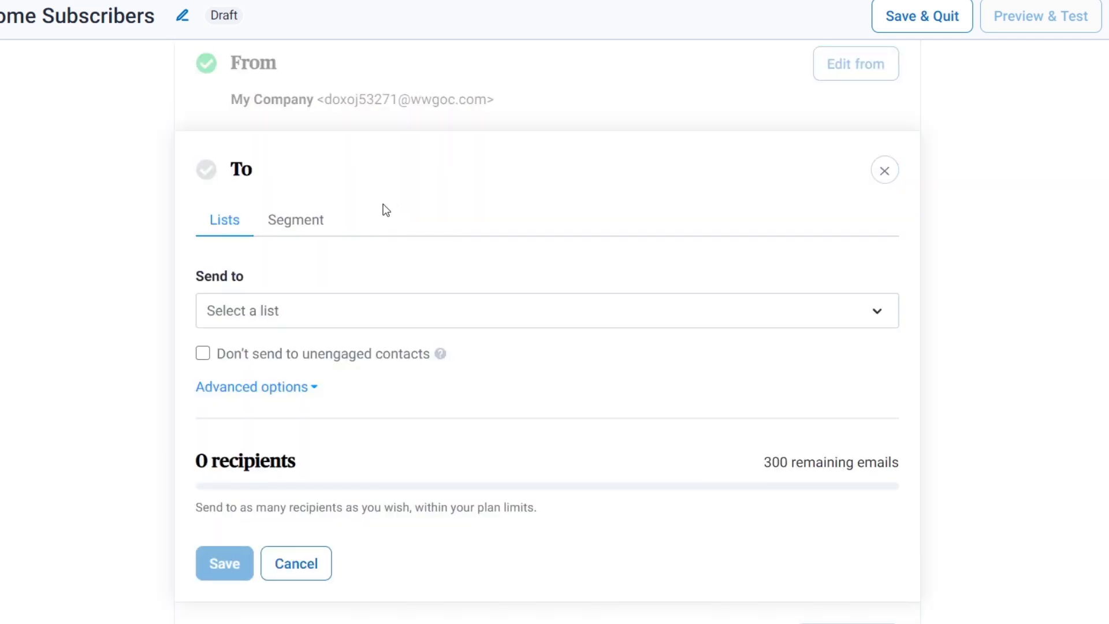
click(374, 304)
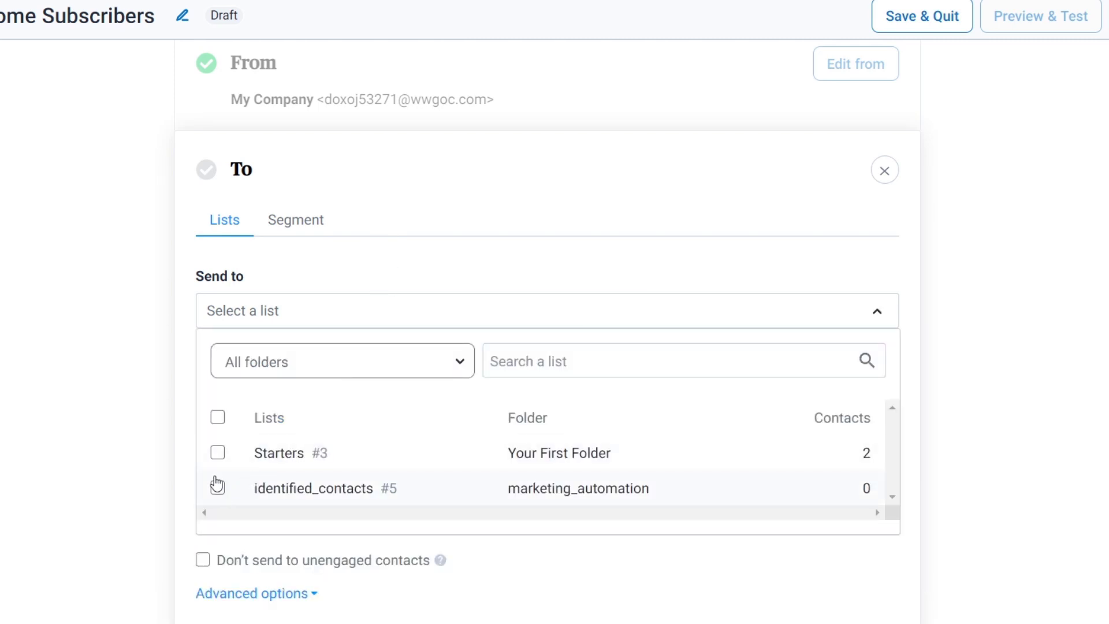
click(218, 454)
click(384, 268)
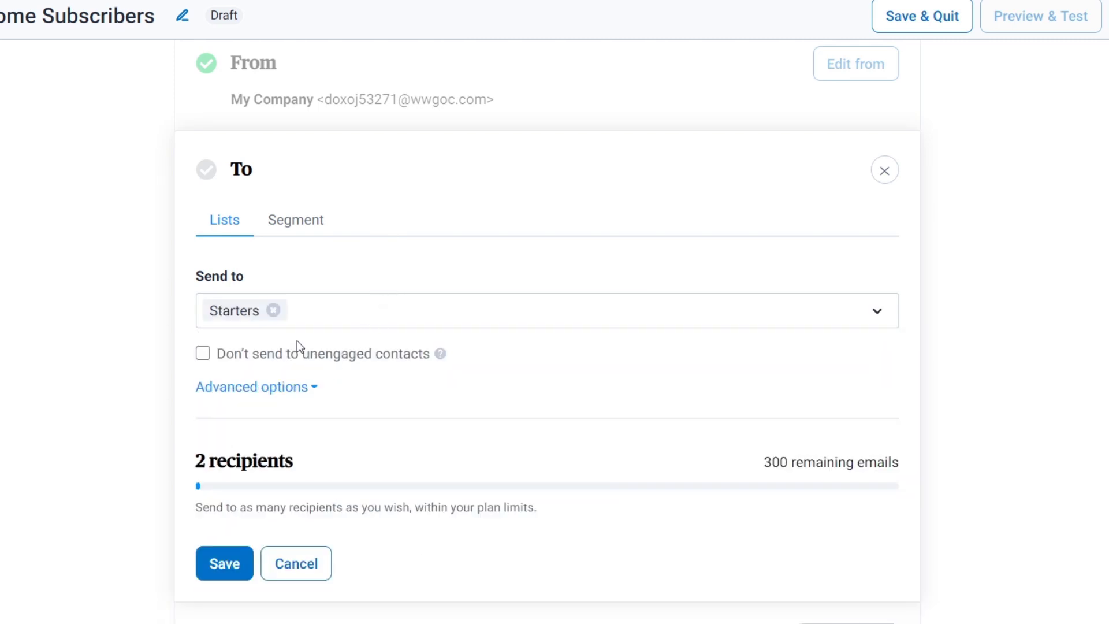
click(230, 567)
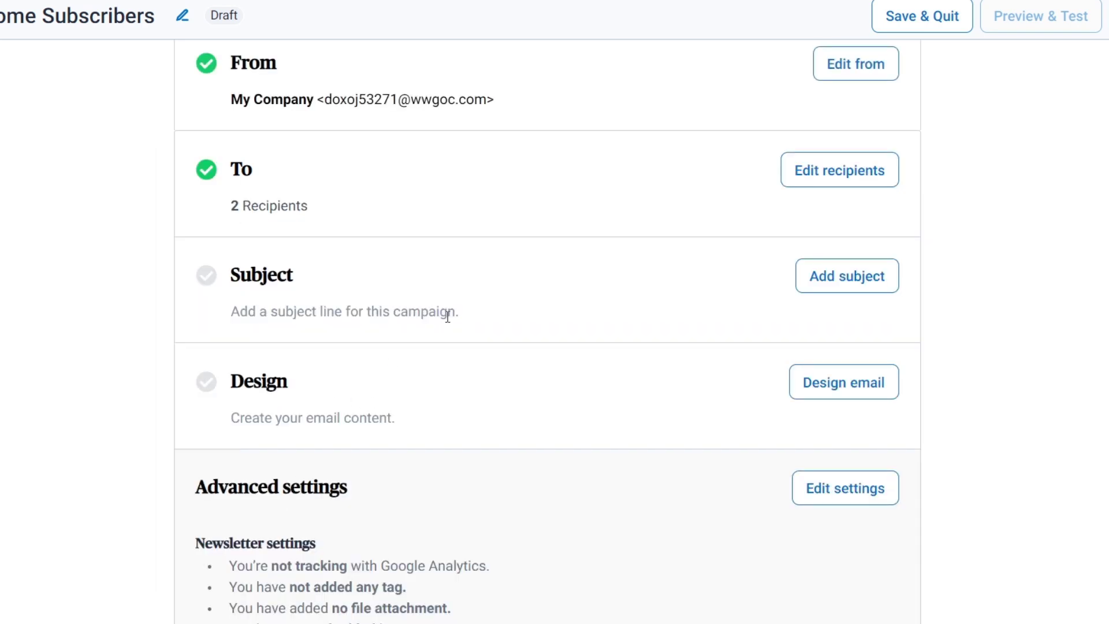
click(824, 280)
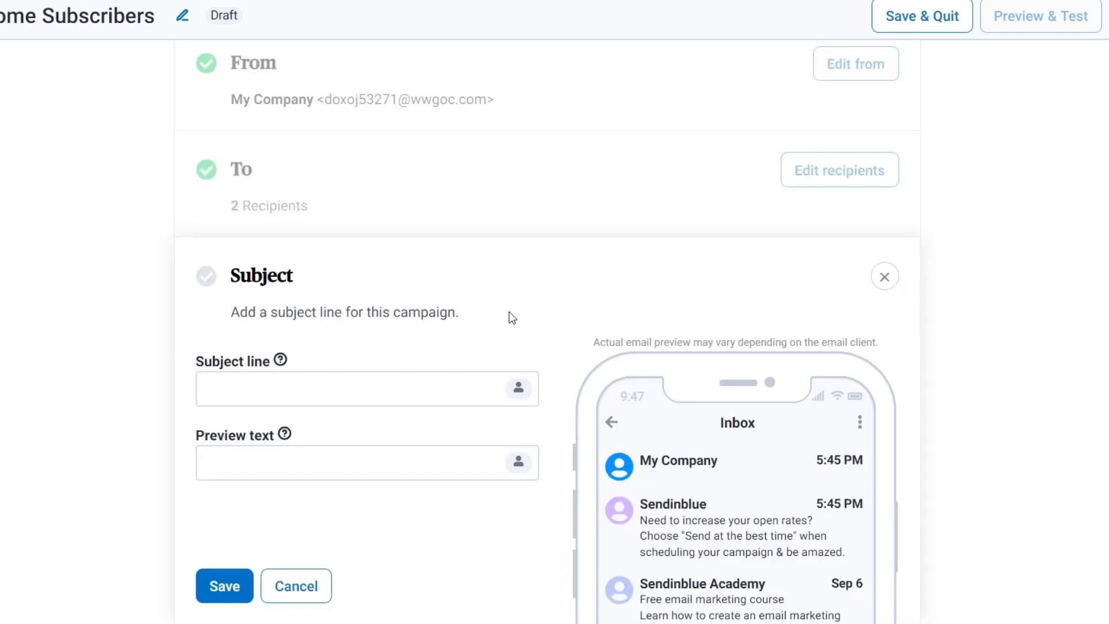
Step: Save subject 'Welcome aboard' with preview text 'Congrats here is your reward'
click(356, 387)
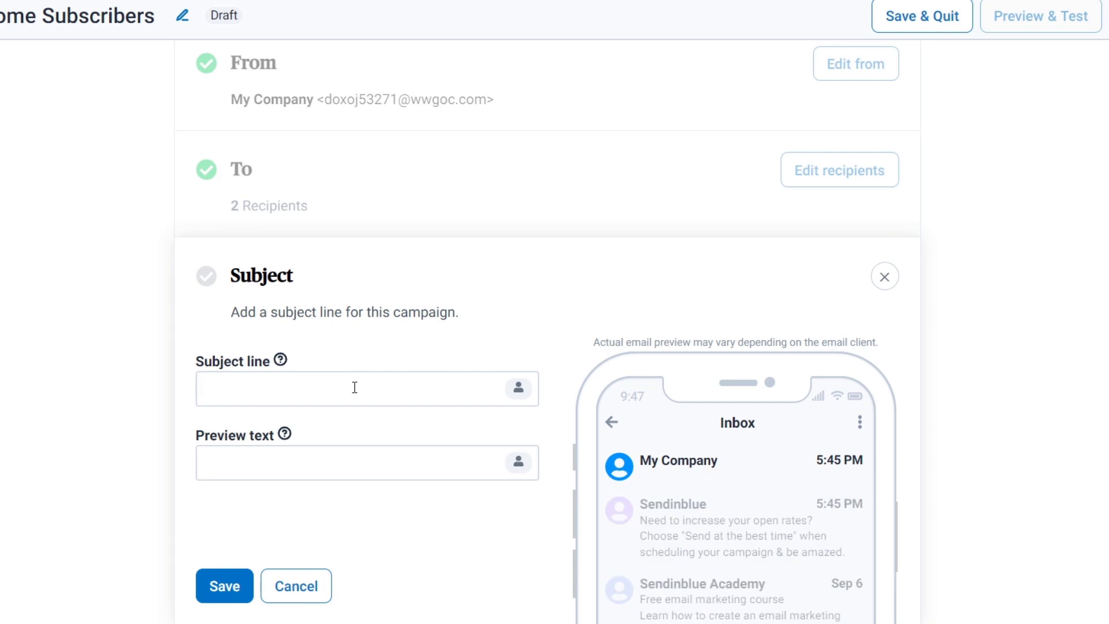
text(Welcome)
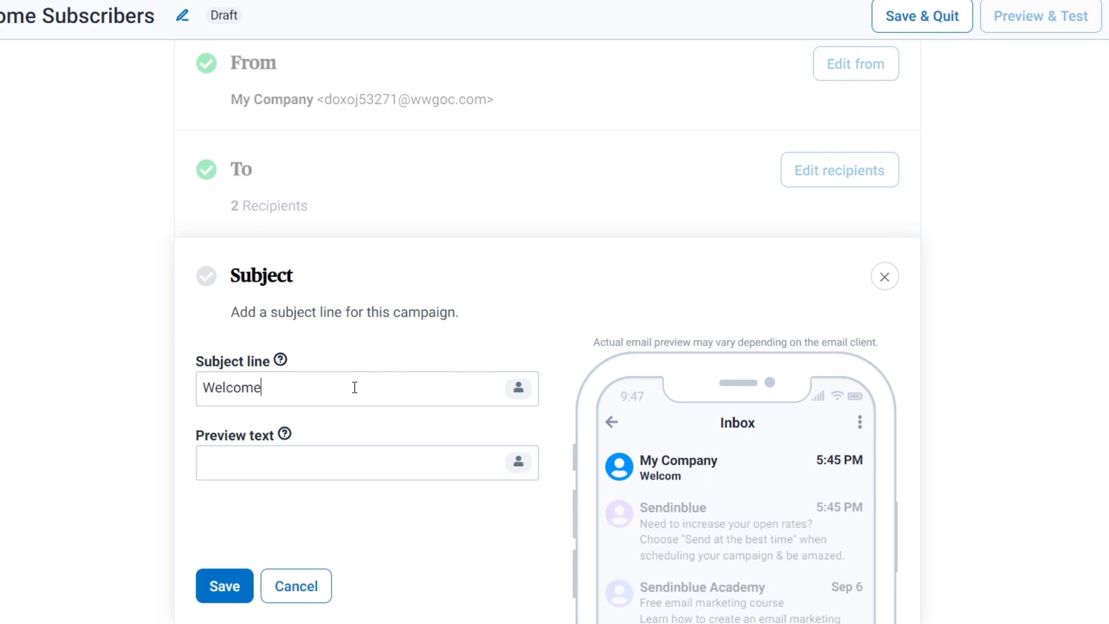
text( aboard)
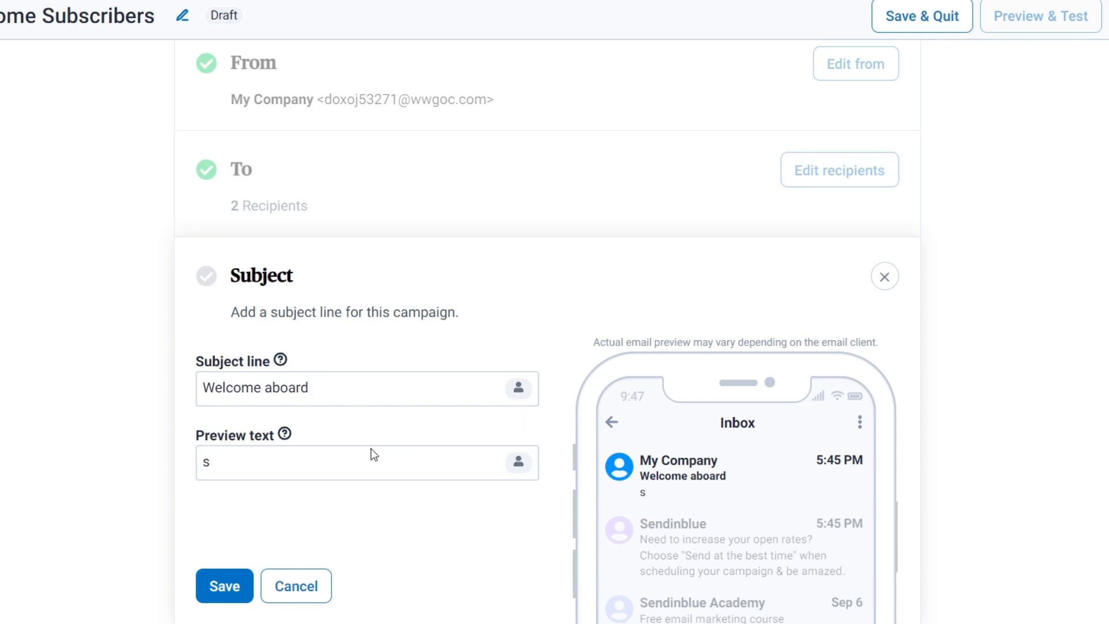
key(BackSpace)
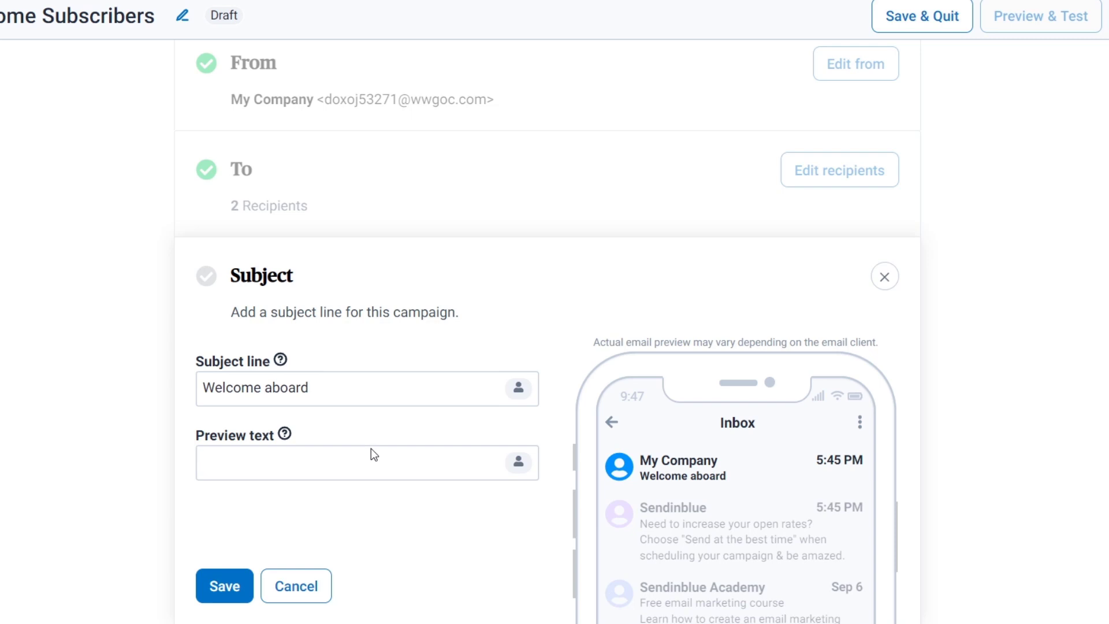
text(Congrats here is your reward)
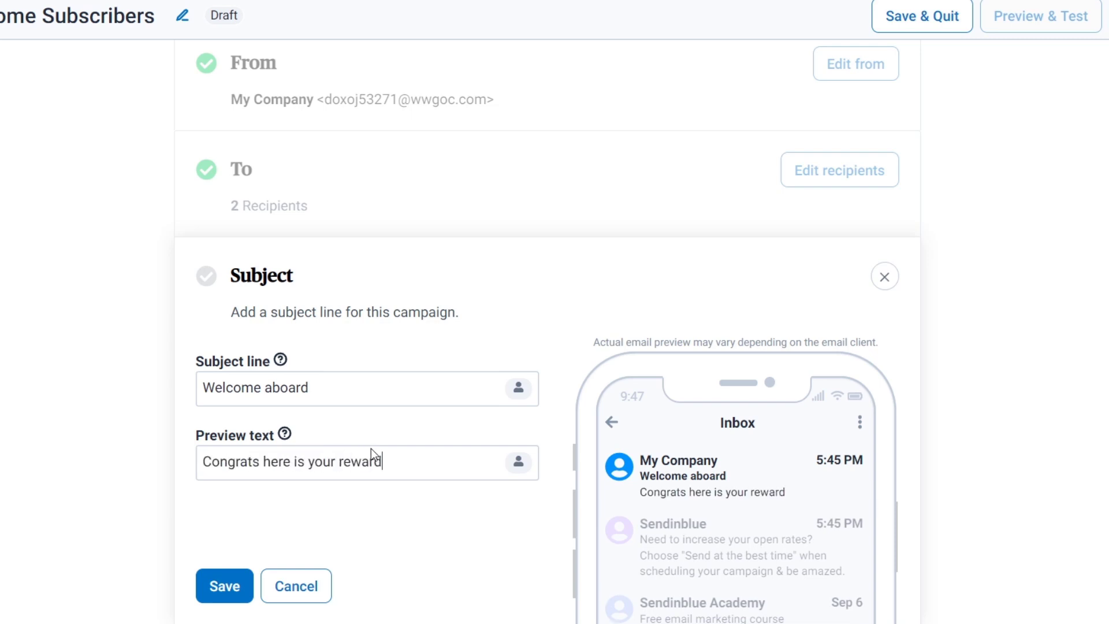
click(224, 587)
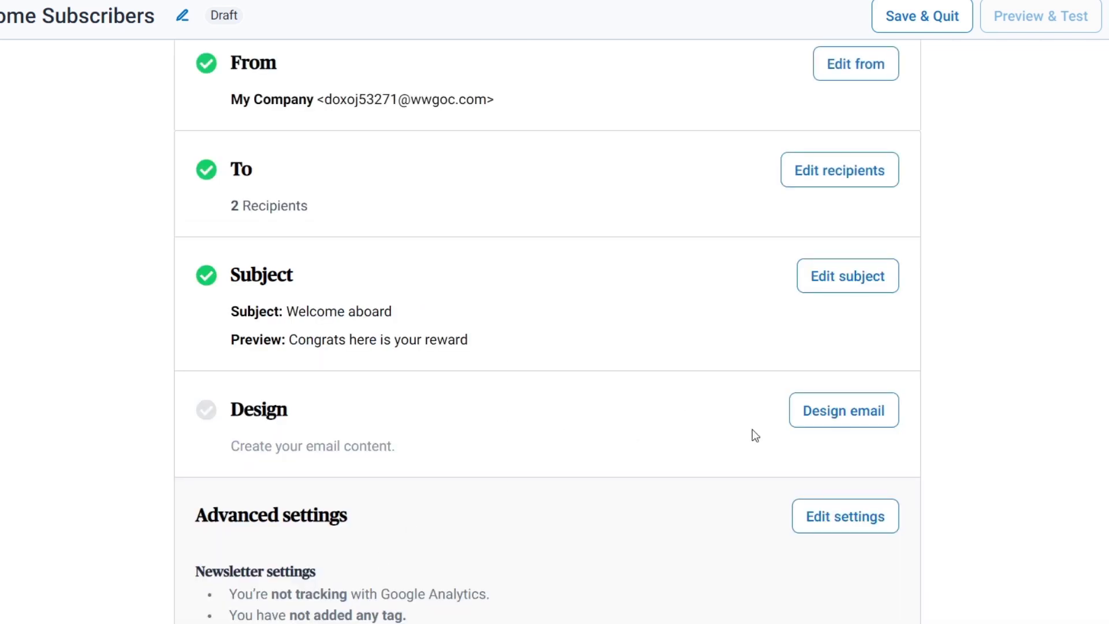
Step: Build the Welcome Subscribers email design from the Anniversary Message gallery template
click(817, 421)
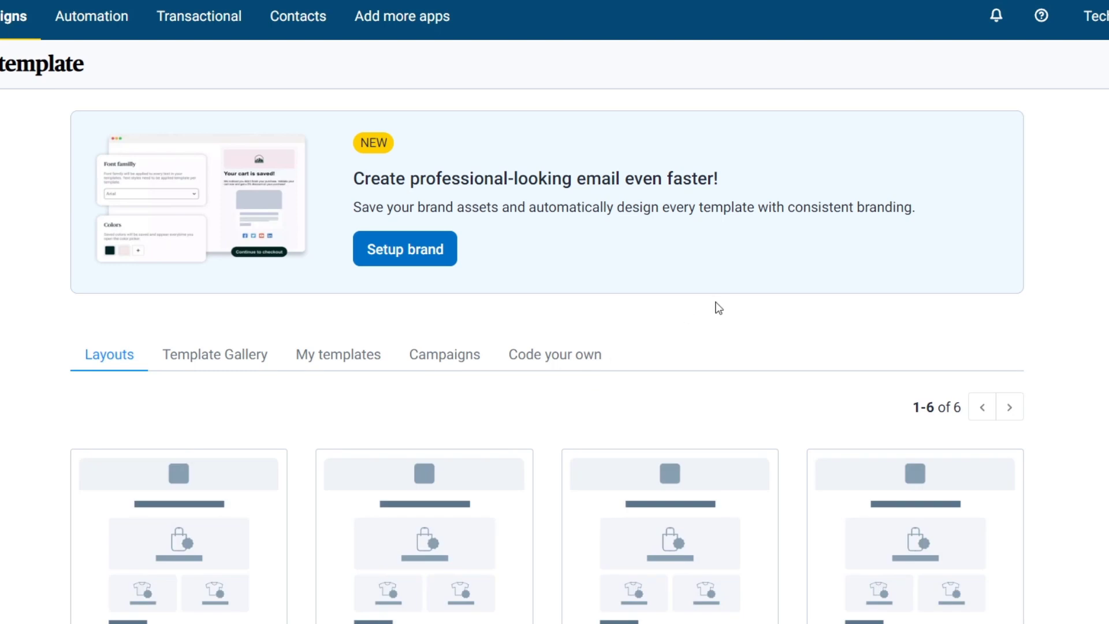
scroll(718, 307, down, 8)
scroll(808, 379, up, 4)
mouse_move(812, 383)
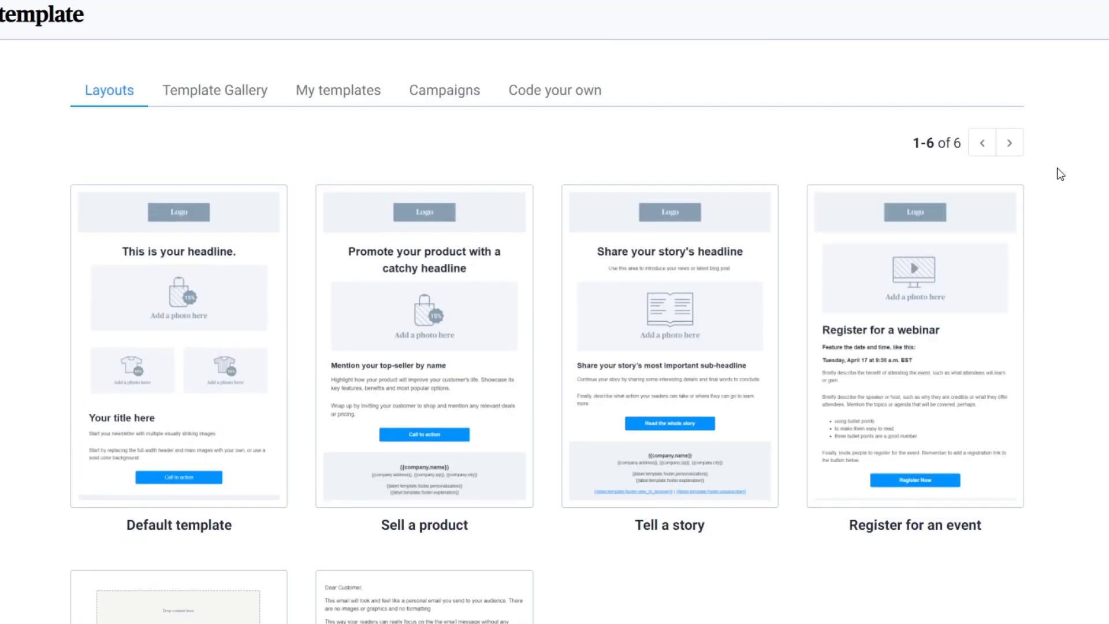
click(252, 86)
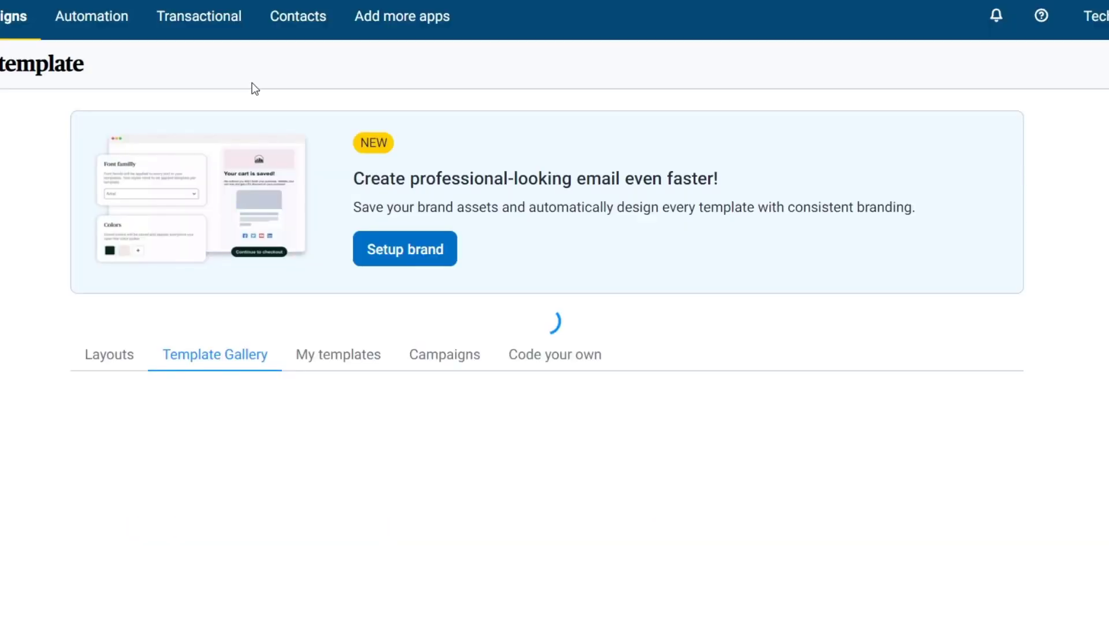
scroll(664, 288, down, 5)
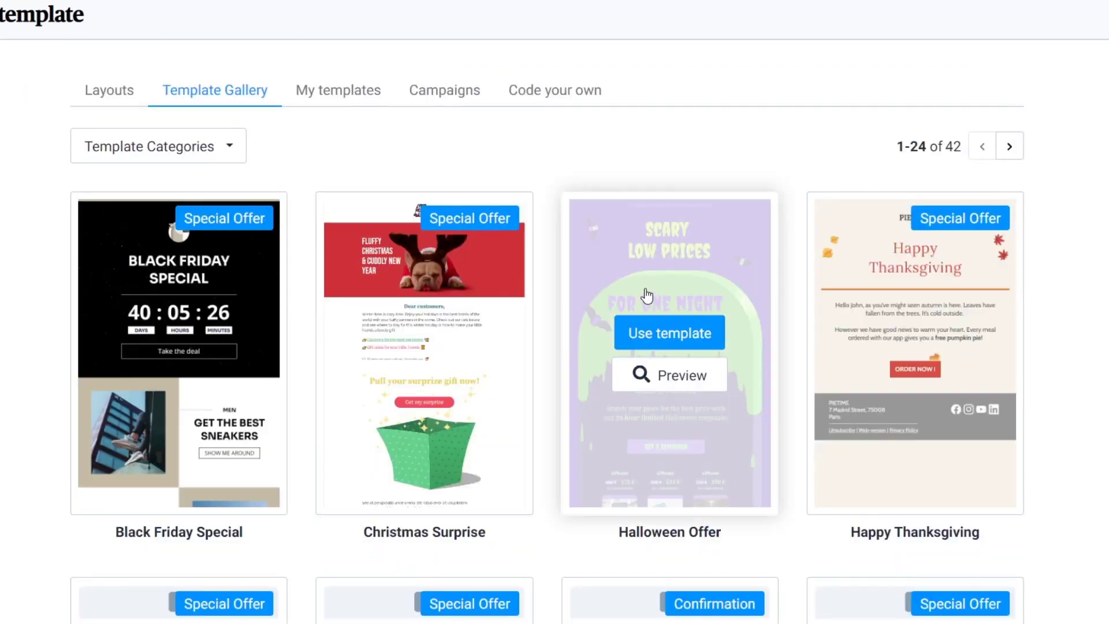
mouse_move(252, 198)
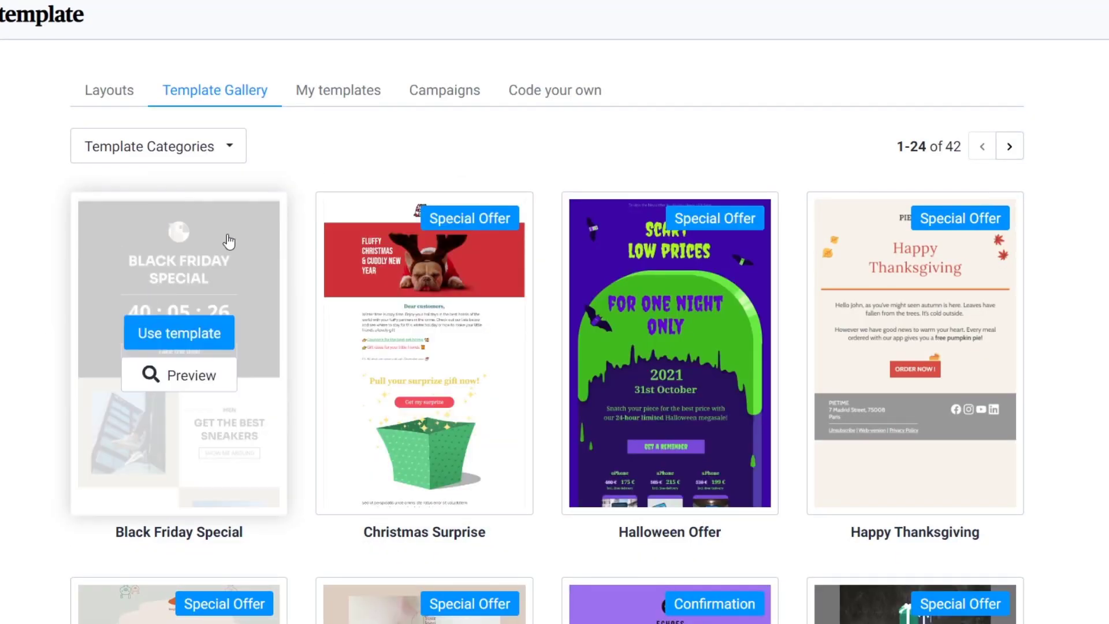
mouse_move(488, 253)
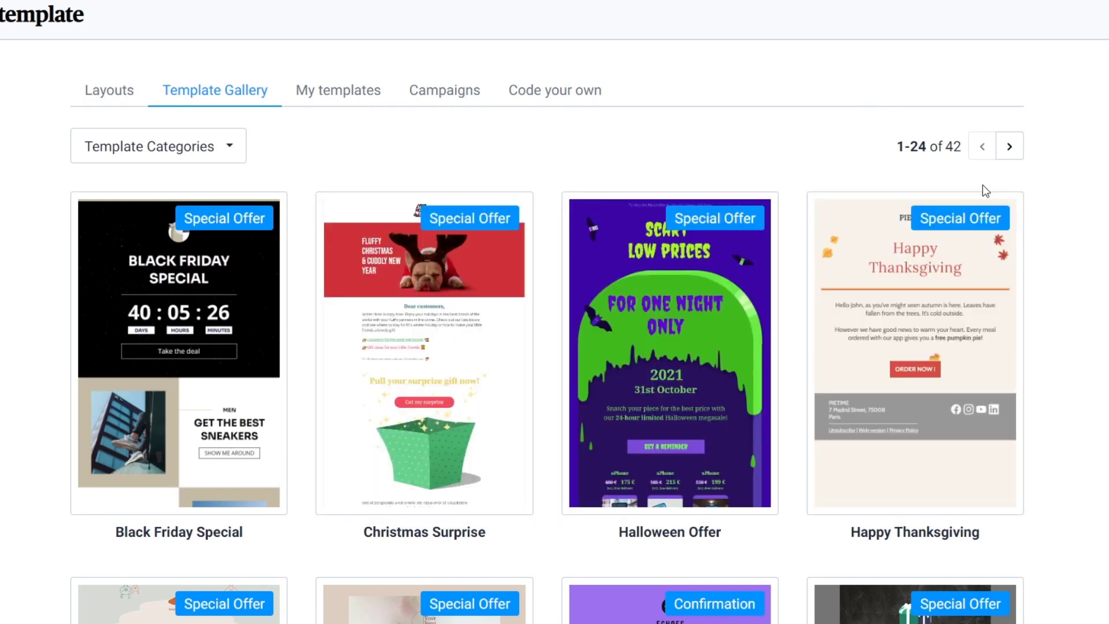
scroll(983, 189, down, 8)
scroll(993, 206, down, 5)
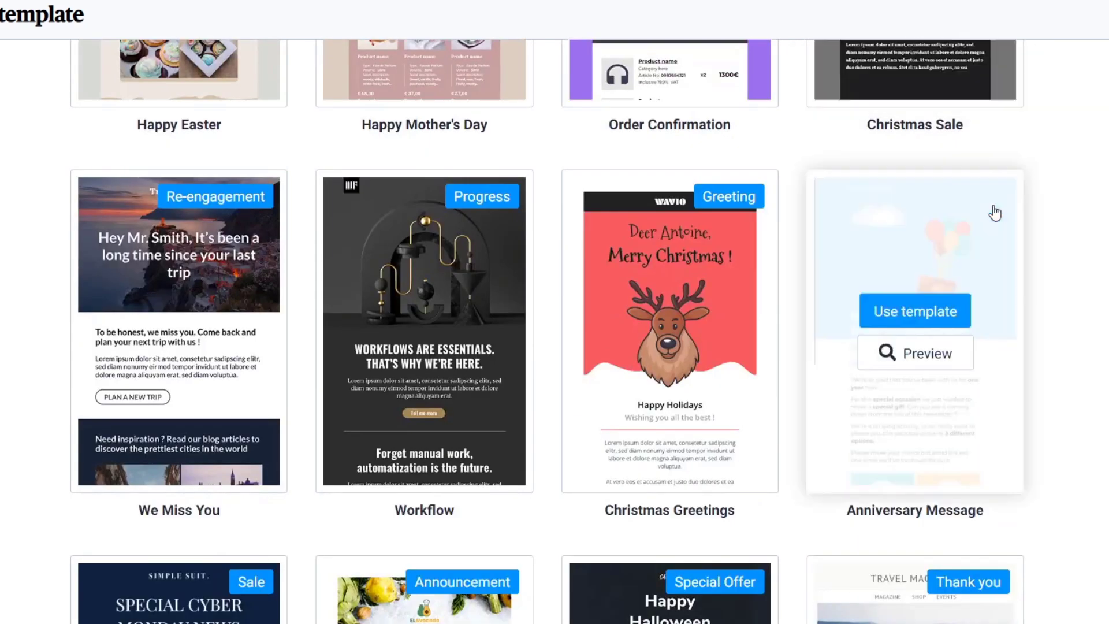
mouse_move(973, 368)
click(948, 324)
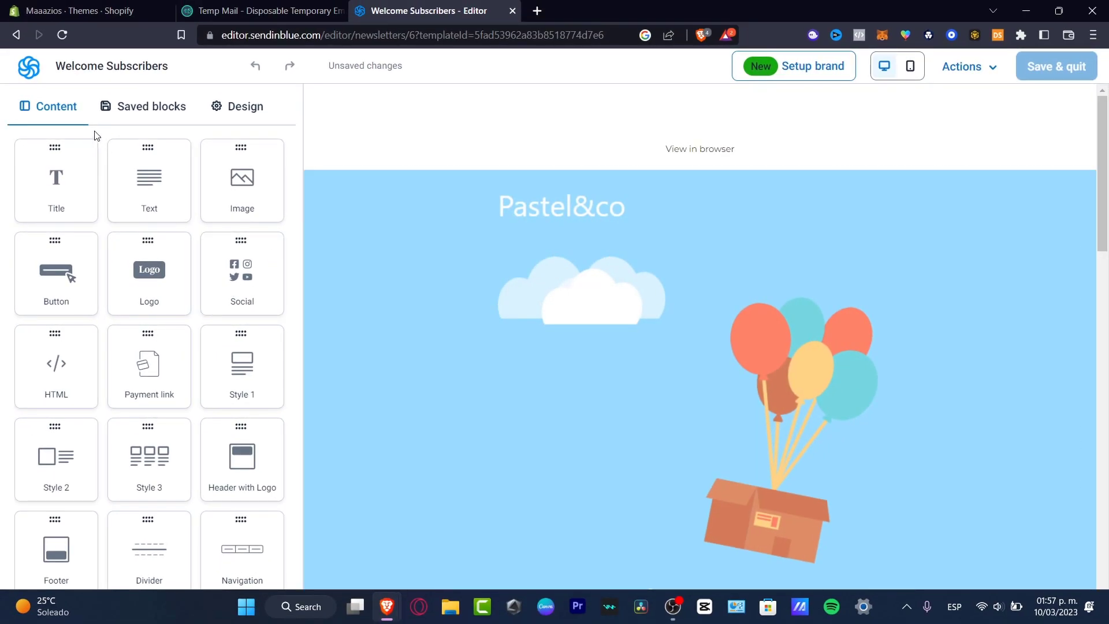
click(117, 113)
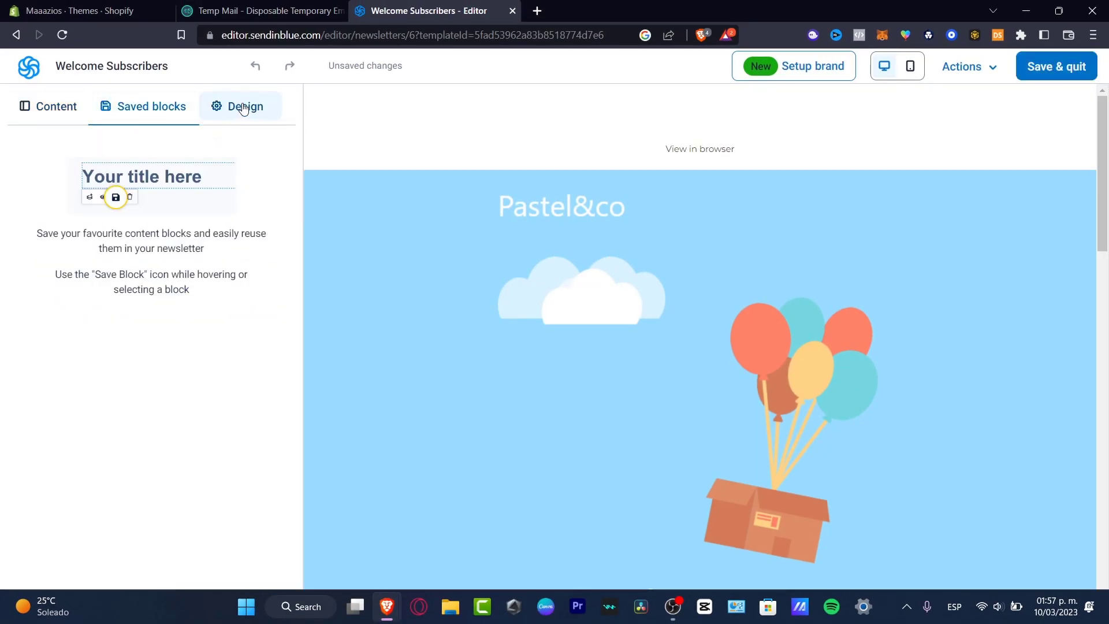
click(242, 108)
click(80, 113)
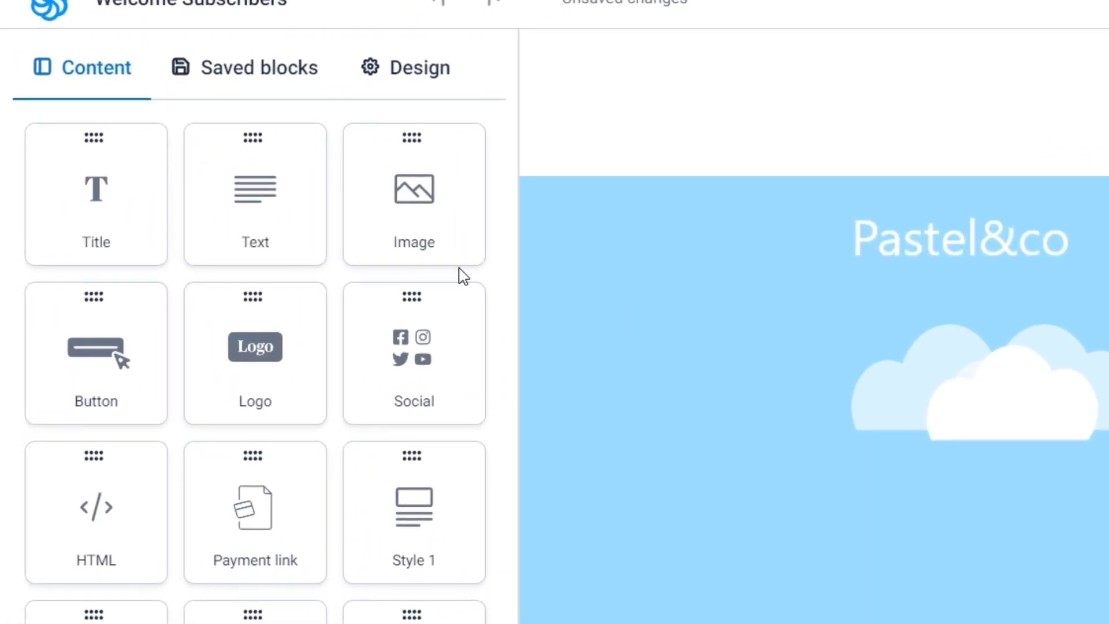
scroll(994, 583, down, 5)
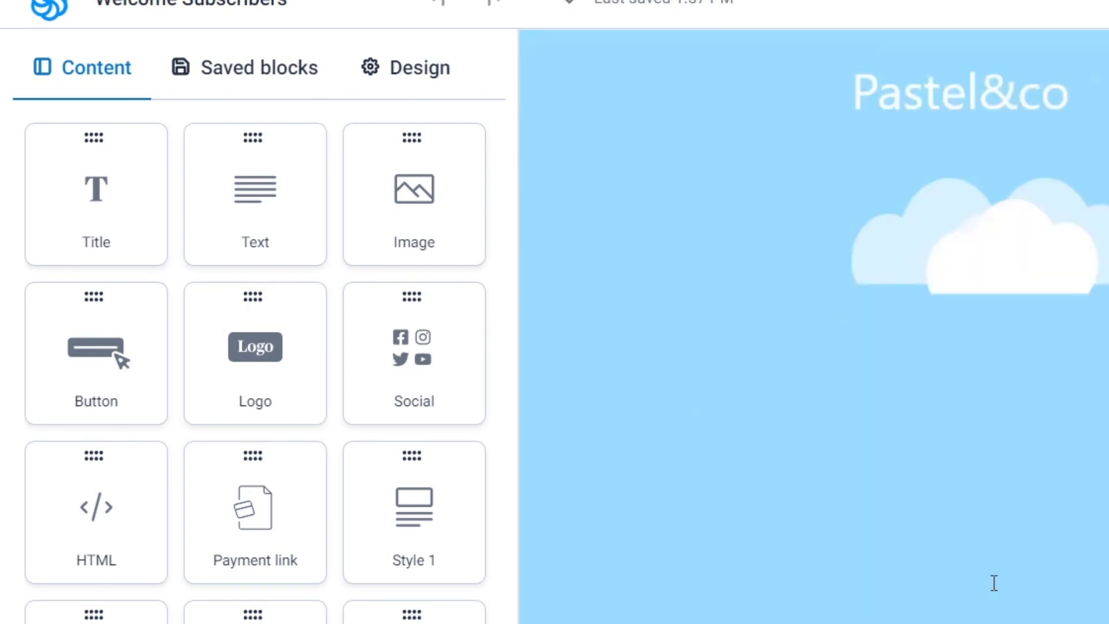
scroll(993, 580, down, 10)
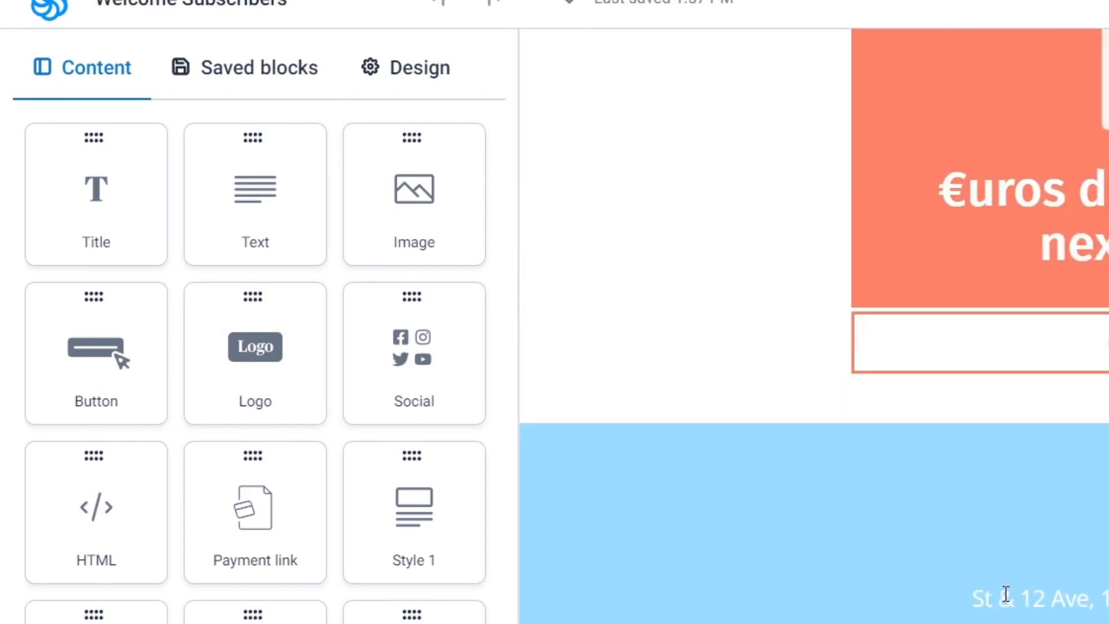
scroll(1003, 594, up, 3)
scroll(1002, 589, up, 12)
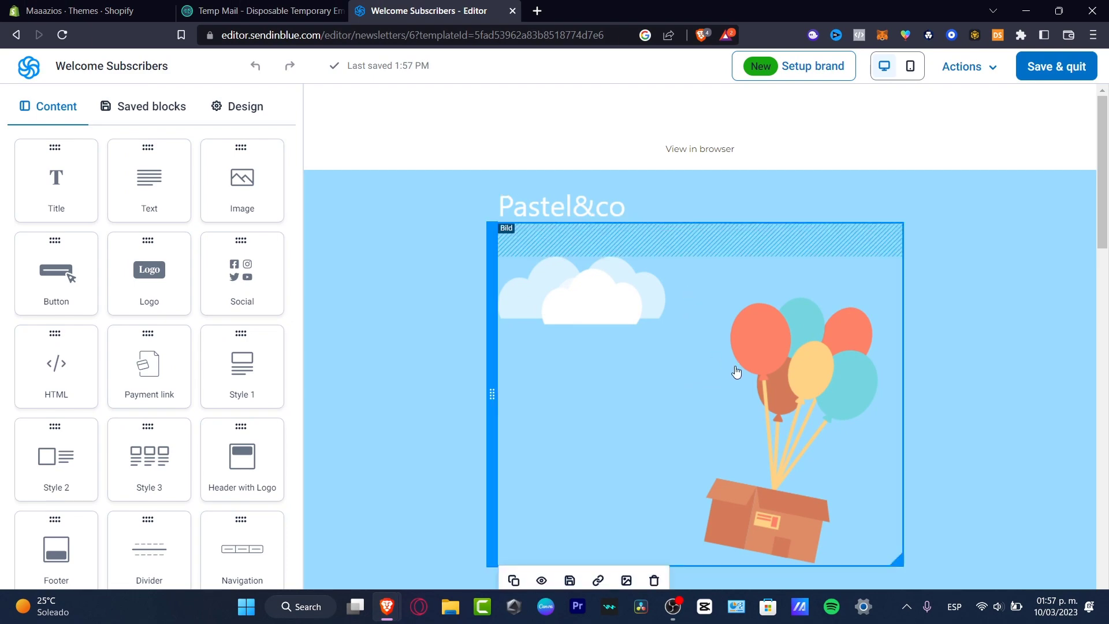
scroll(786, 393, down, 4)
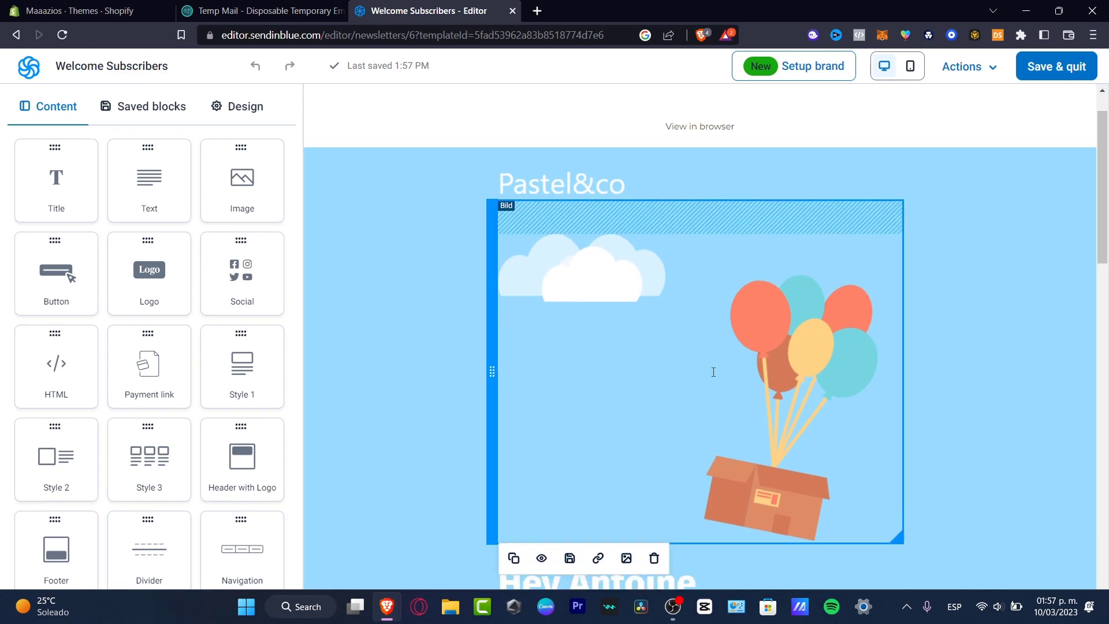
scroll(827, 339, down, 12)
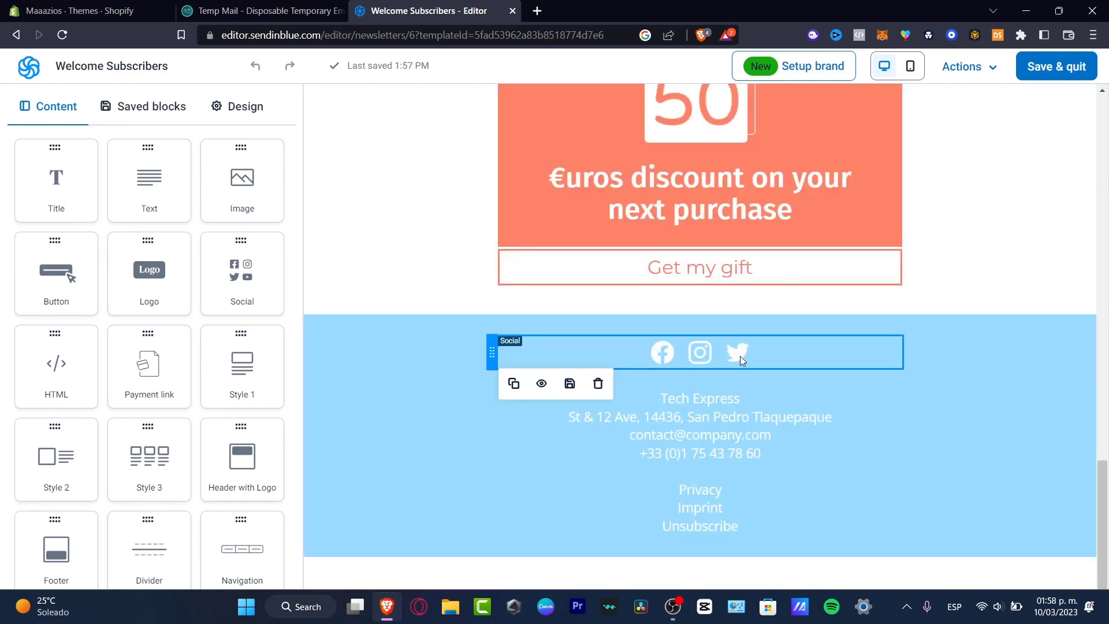
scroll(878, 397, up, 15)
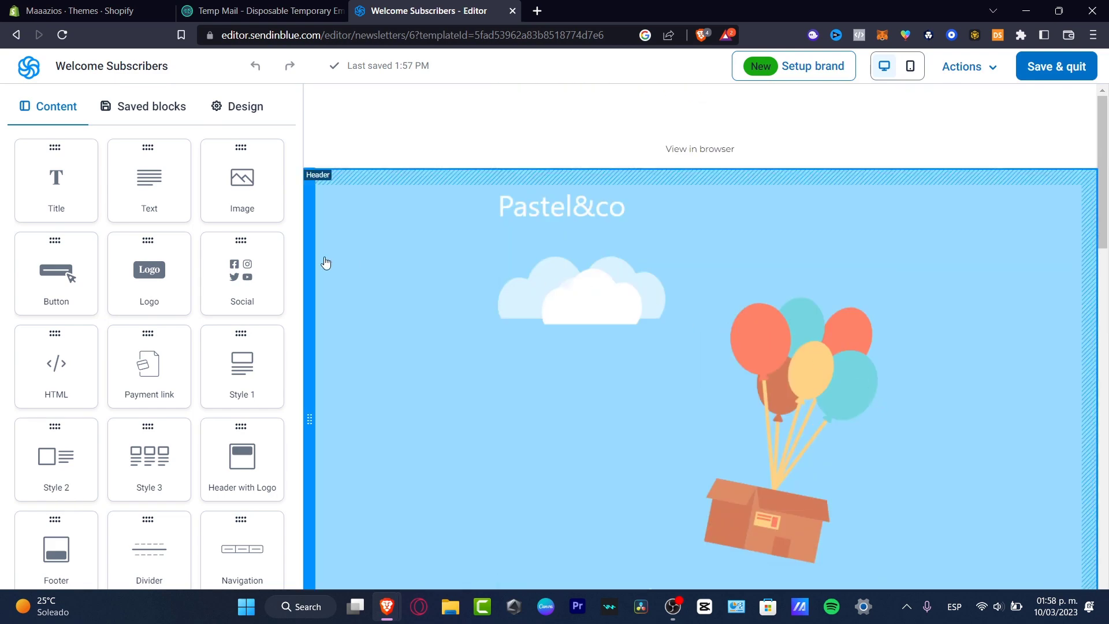
Step: Add a Facebook, Twitter, YouTube and LinkedIn social block under the logo, then start brand setup
drag(248, 273, 619, 230)
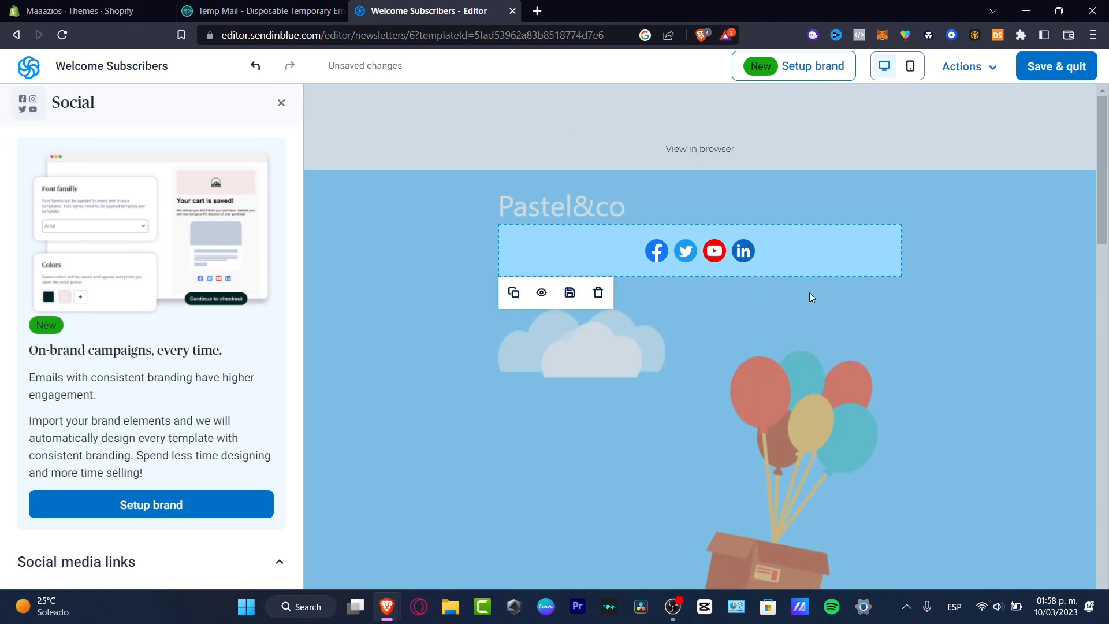
click(281, 103)
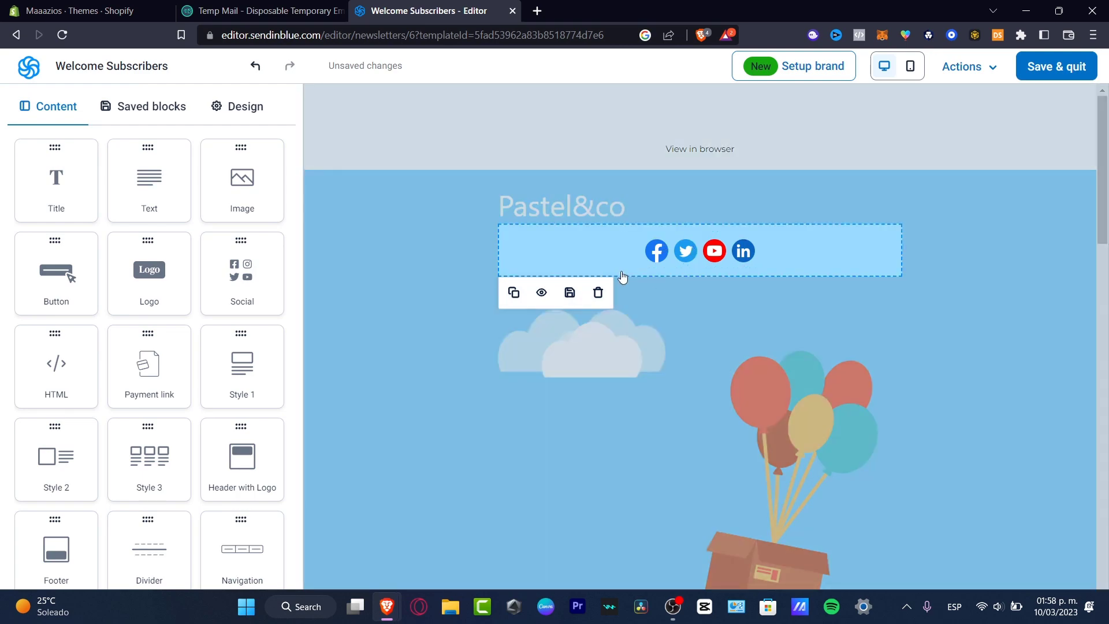
click(231, 115)
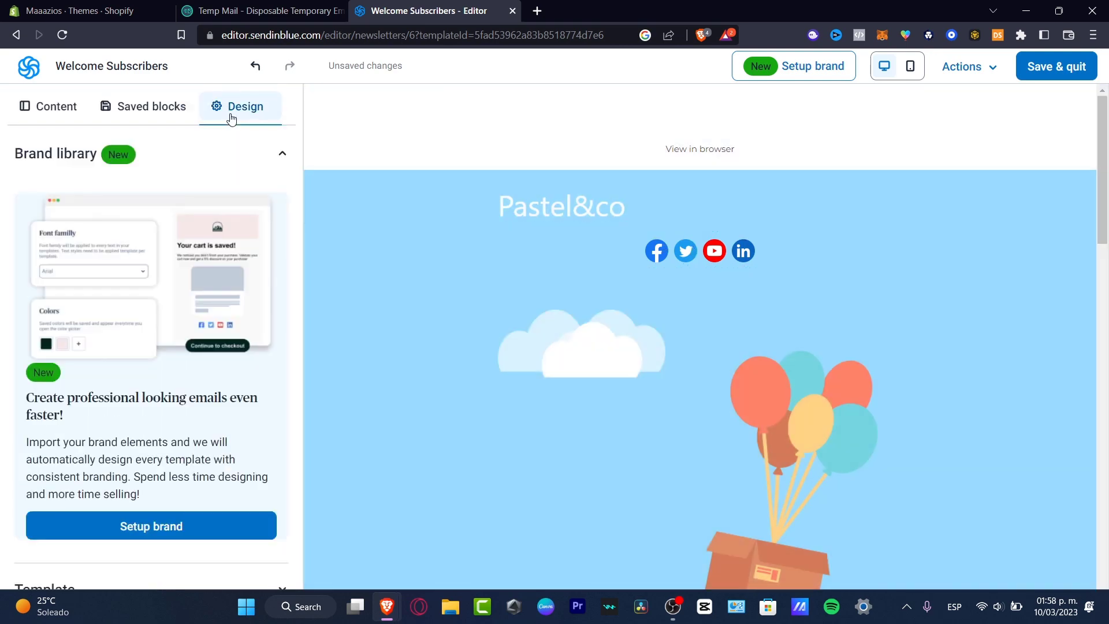
scroll(202, 502, down, 3)
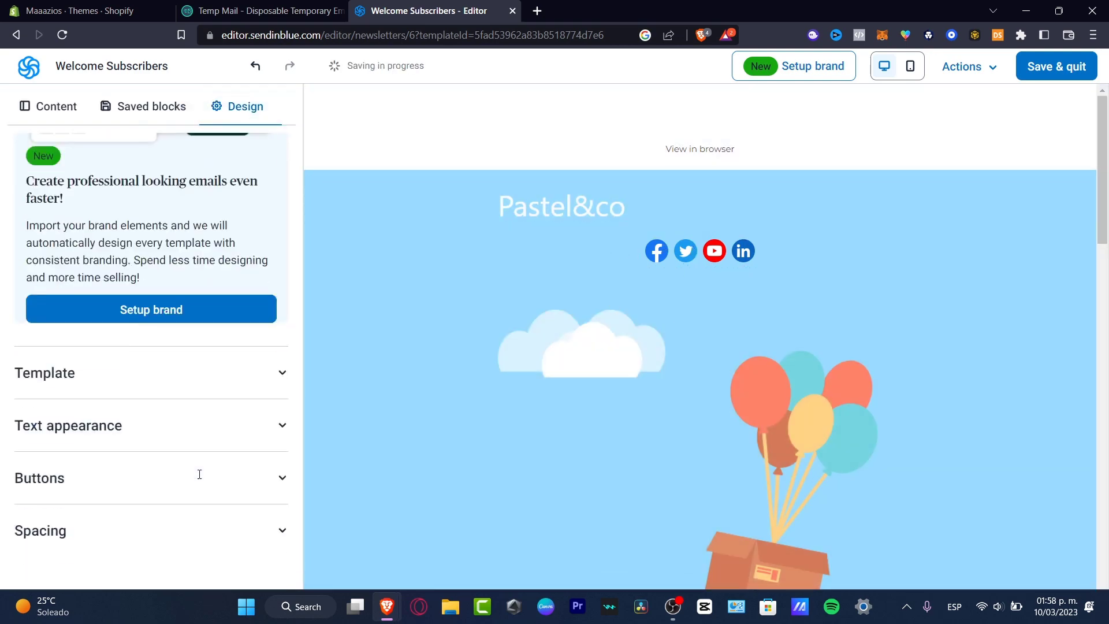
click(571, 206)
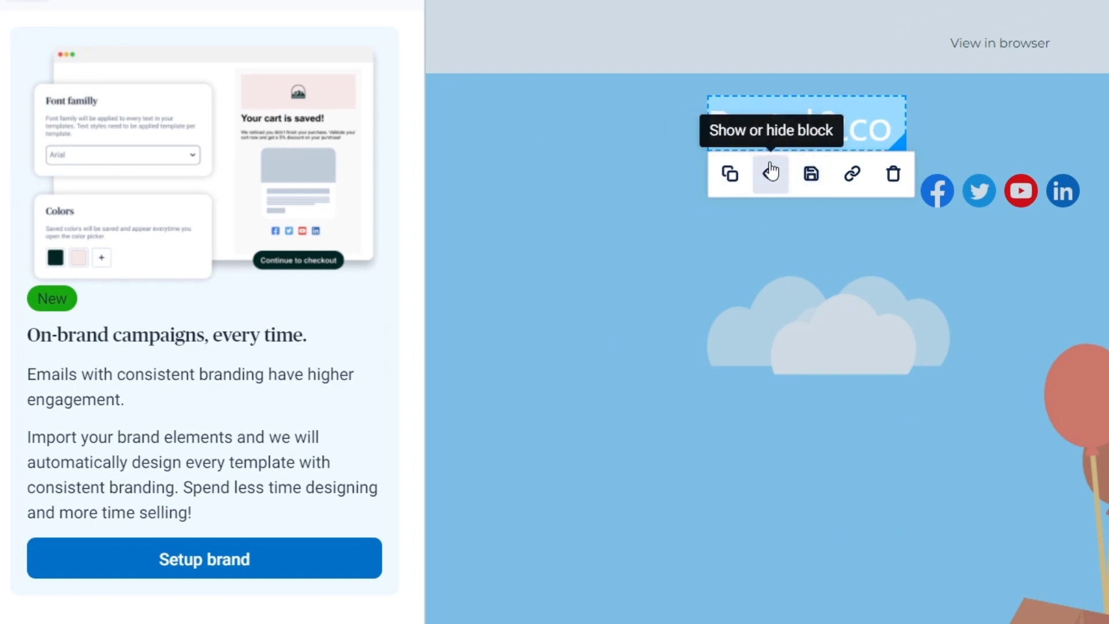
click(260, 569)
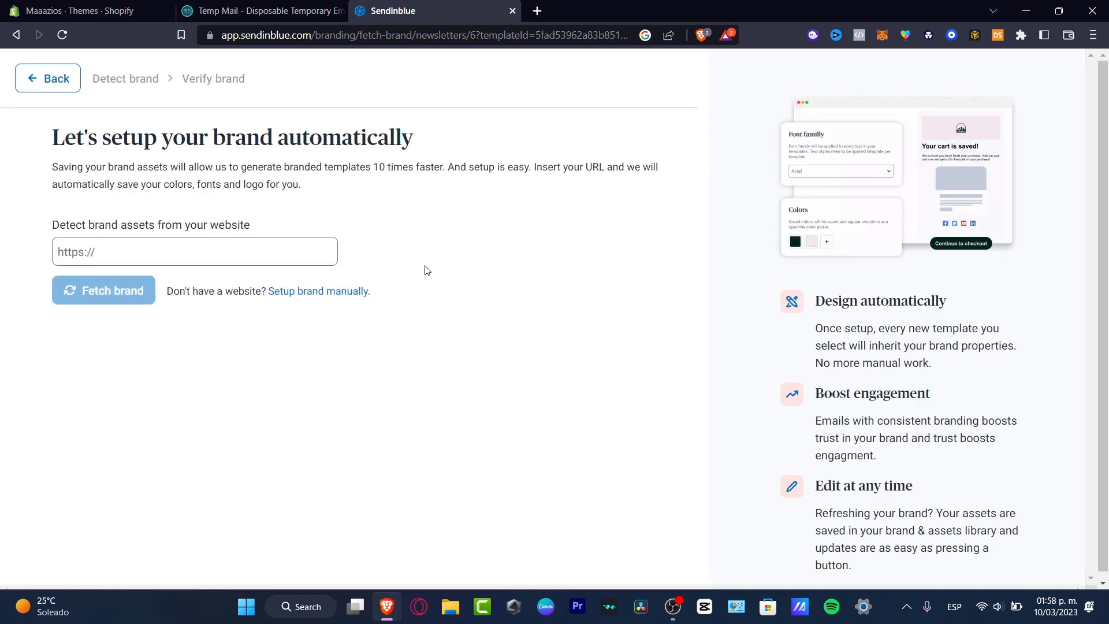
Step: Set up the brand manually with the humans logo and Arial fonts, then return to the editor
click(236, 260)
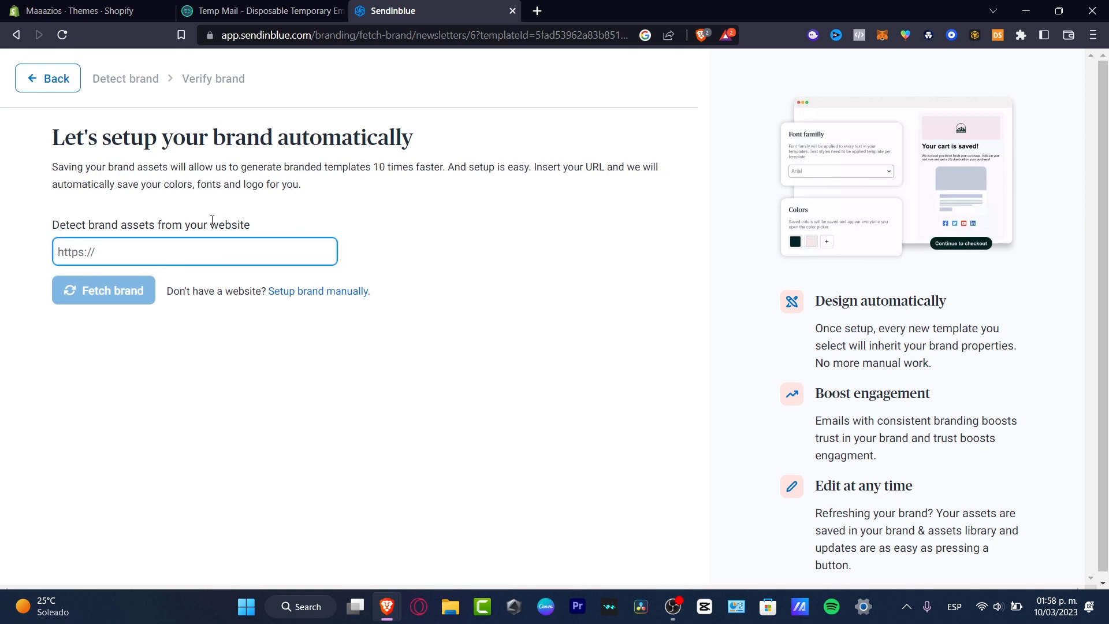
click(355, 292)
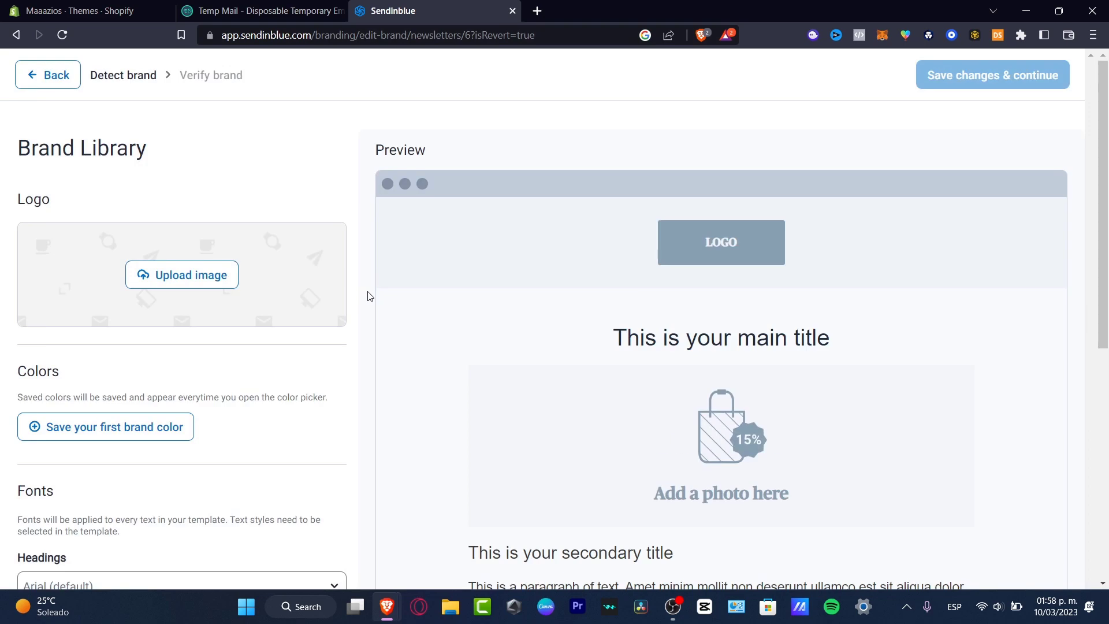
click(193, 274)
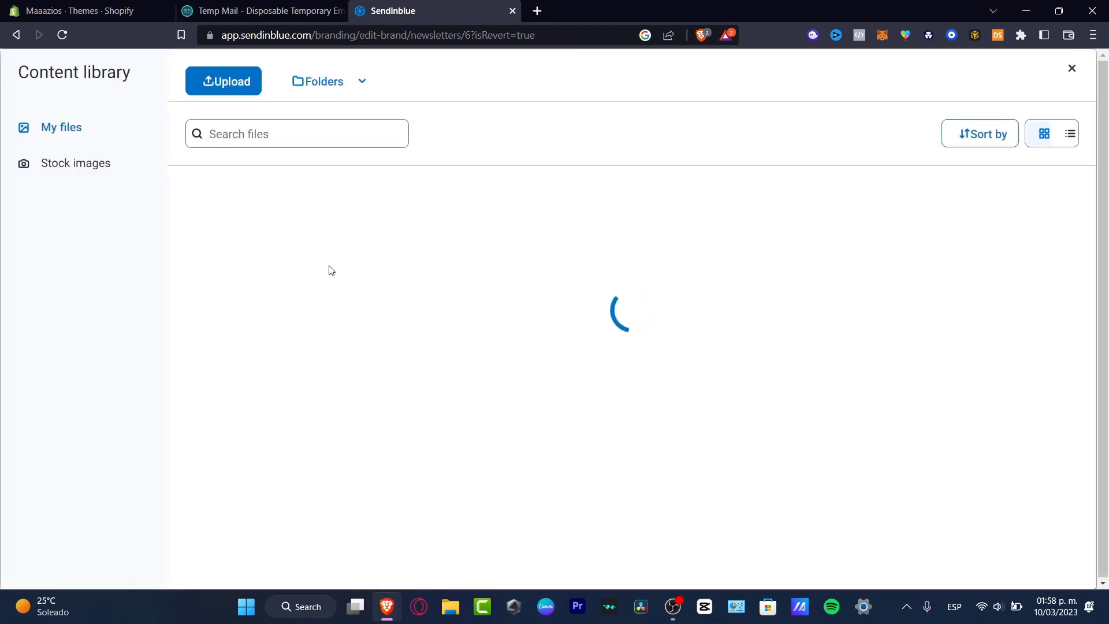
key(Escape)
scroll(803, 387, up, 7)
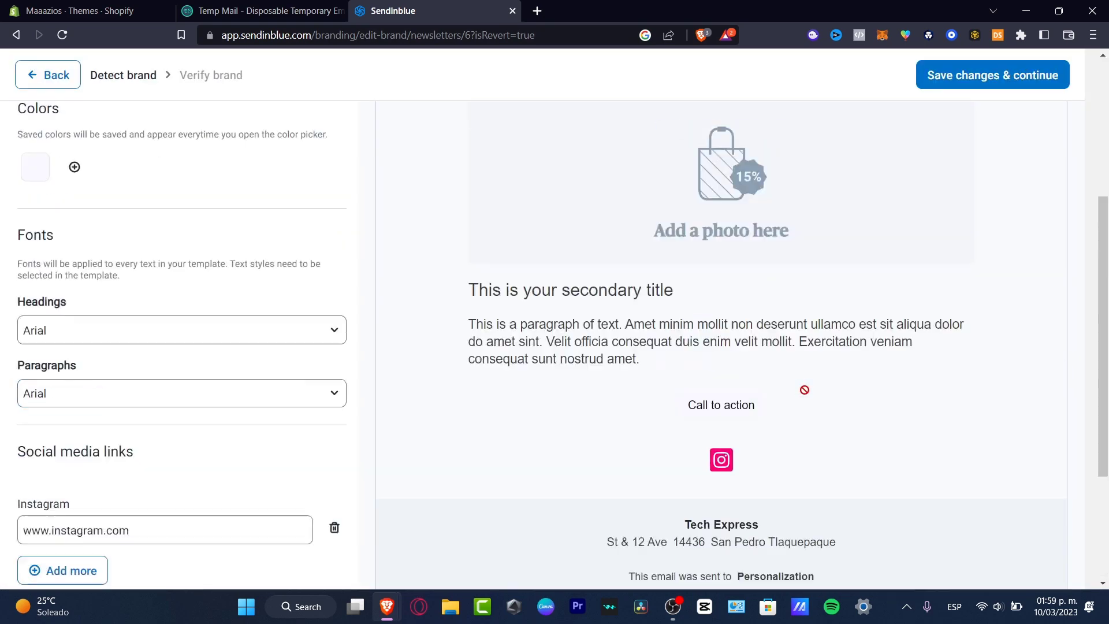
scroll(805, 392, down, 7)
scroll(809, 397, up, 7)
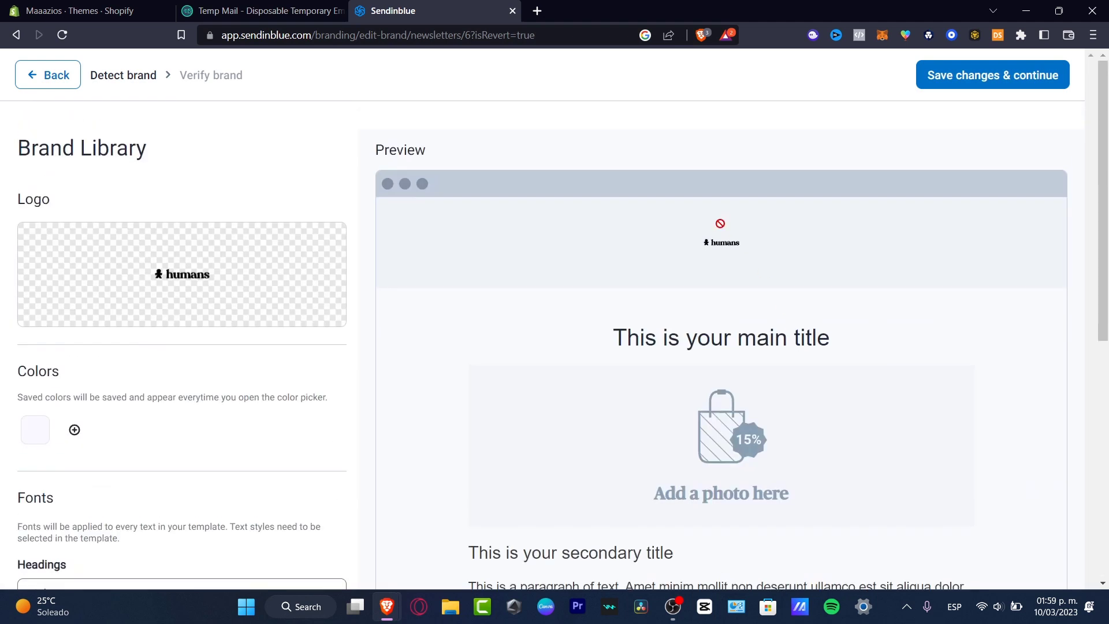
click(993, 78)
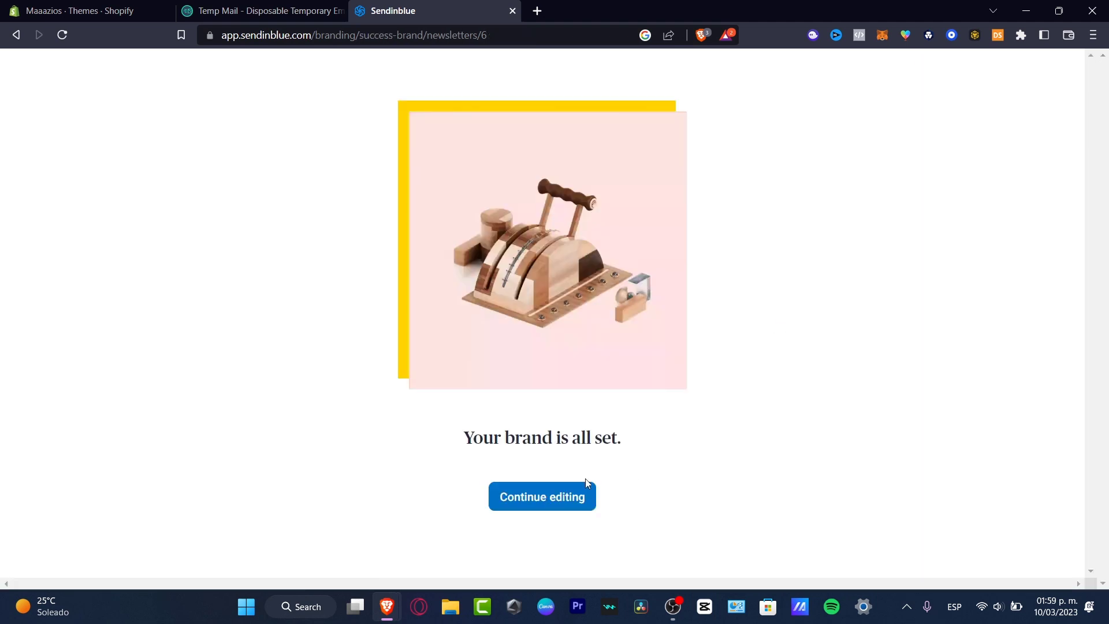
click(567, 495)
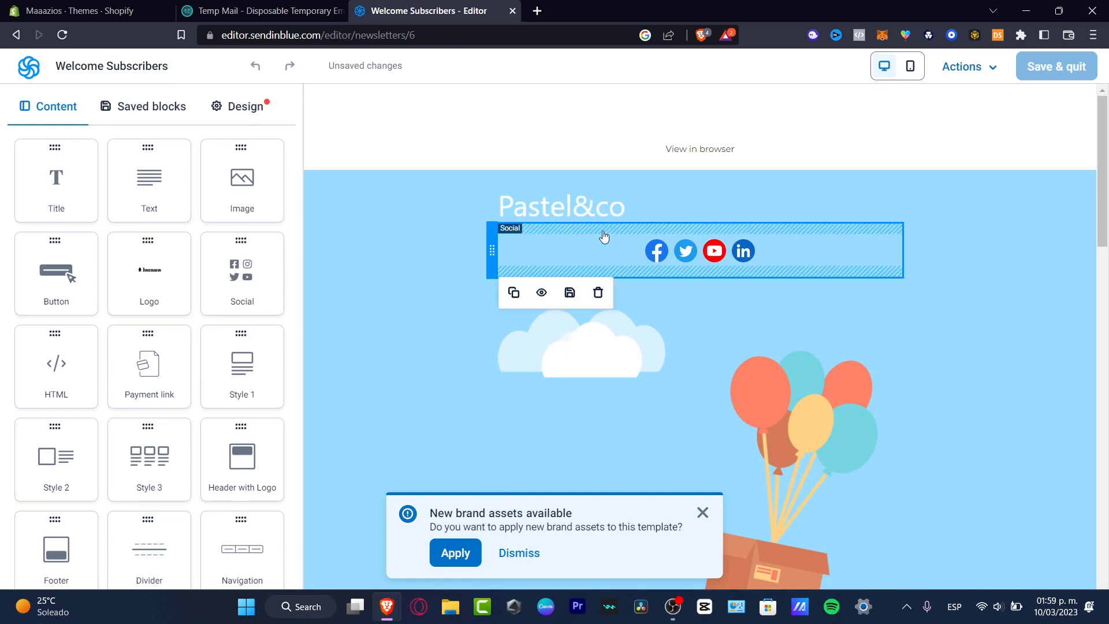
scroll(699, 393, down, 15)
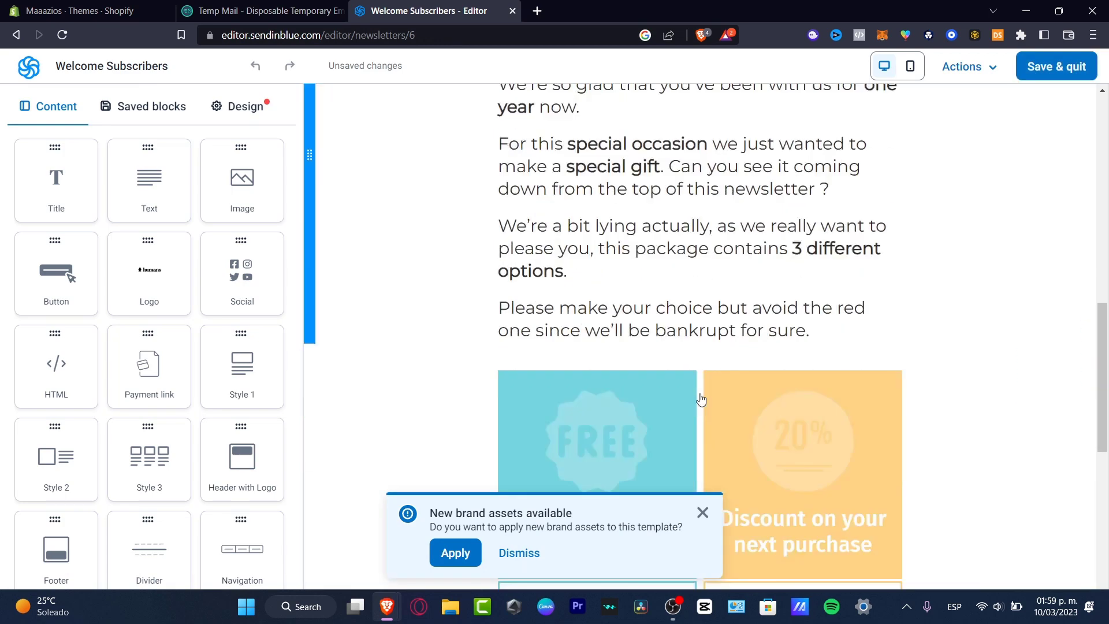
Step: Delete the Pastel&co logo block from the email header
scroll(699, 355, up, 15)
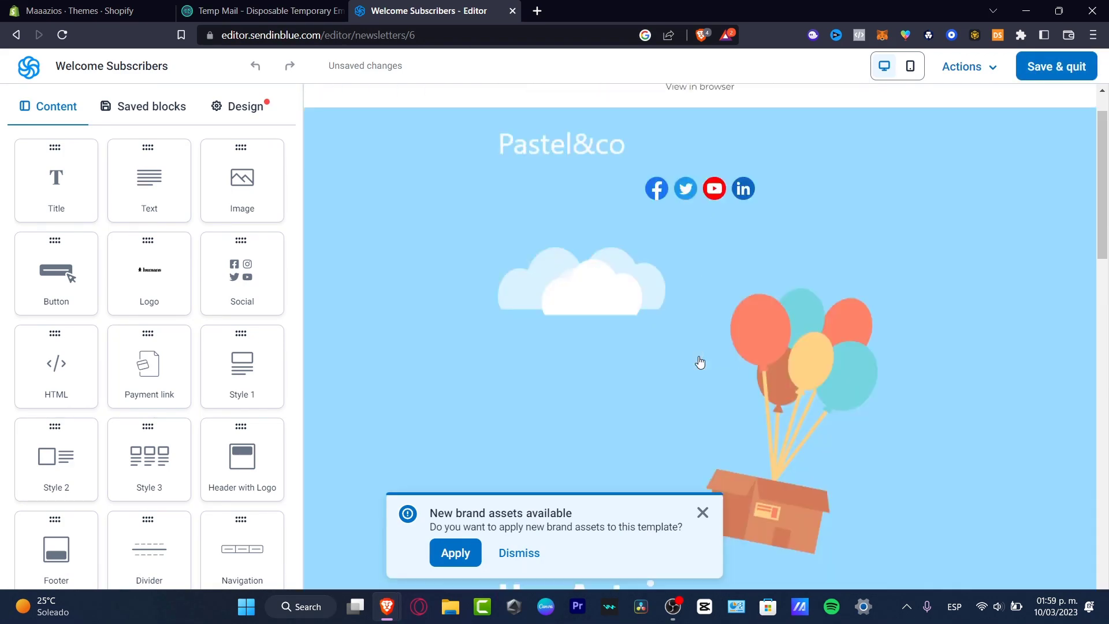
click(608, 214)
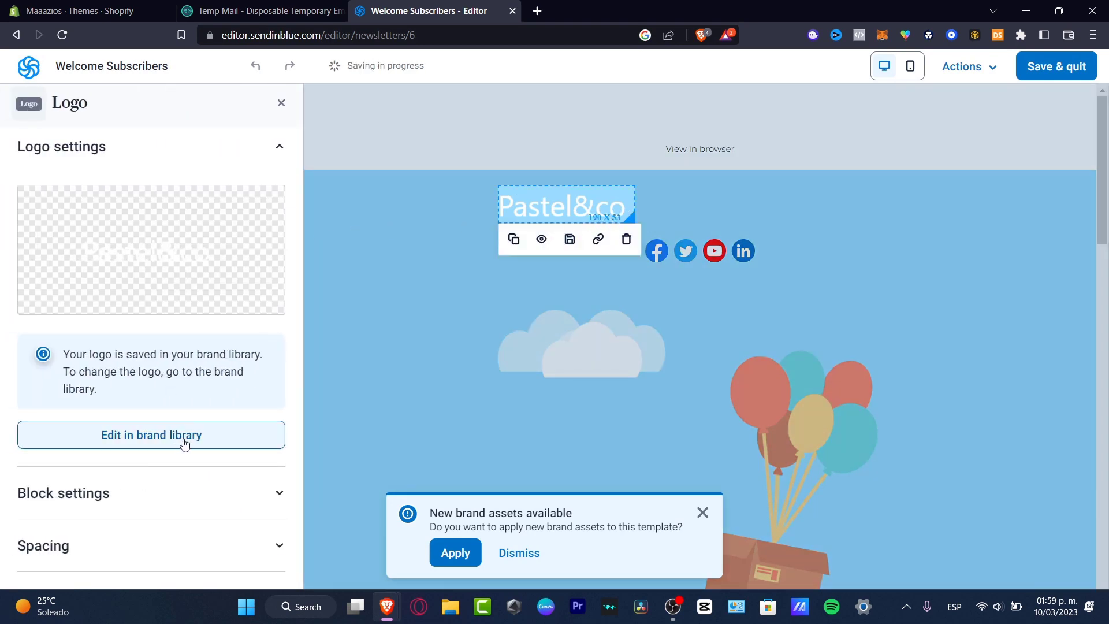
click(132, 158)
click(133, 158)
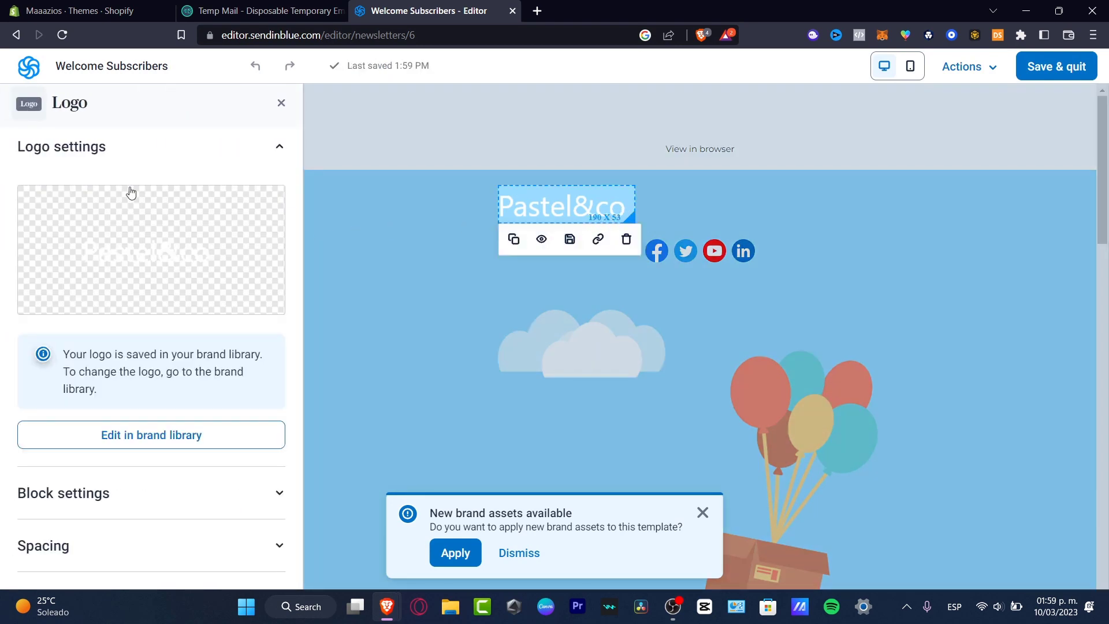
click(196, 492)
scroll(197, 503, down, 3)
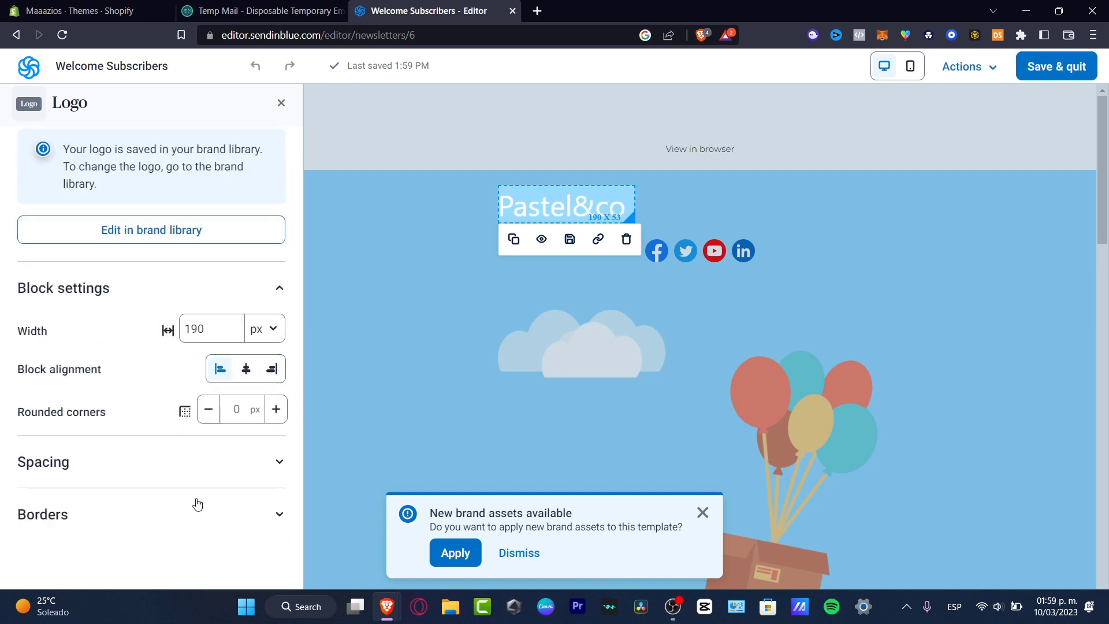
click(181, 450)
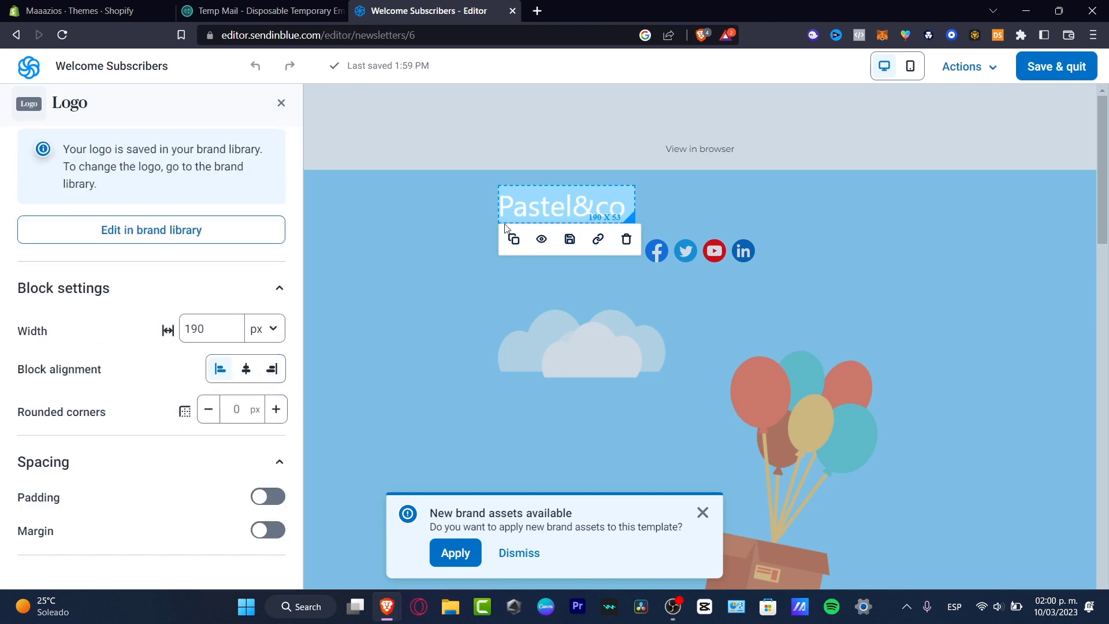
click(626, 239)
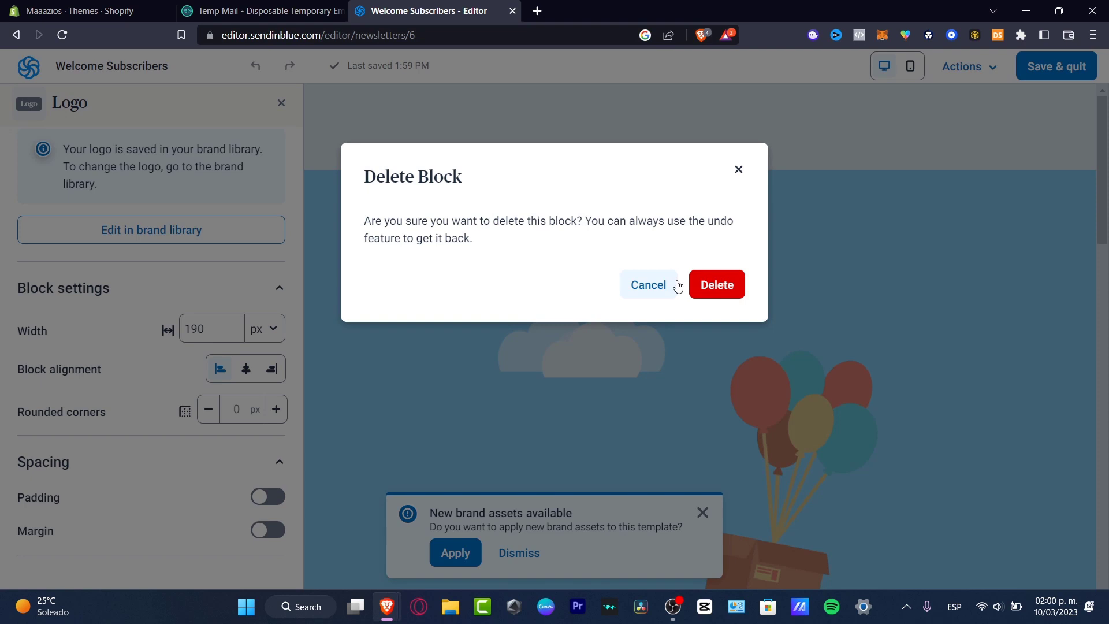
click(711, 290)
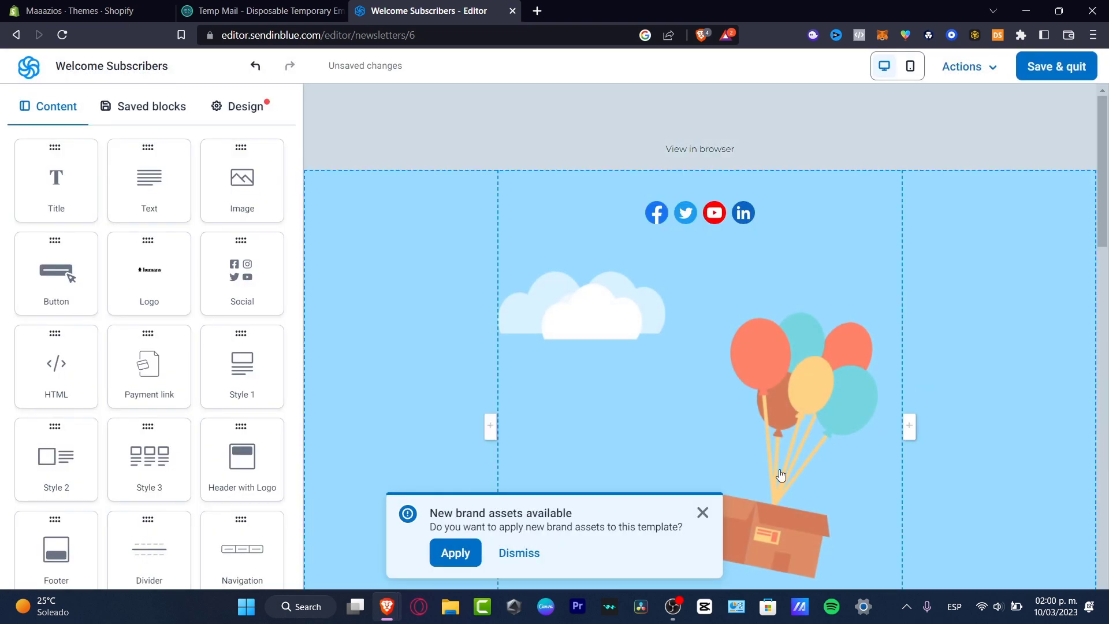
Step: Change the header background colour from light blue to pale yellow
click(722, 504)
click(702, 513)
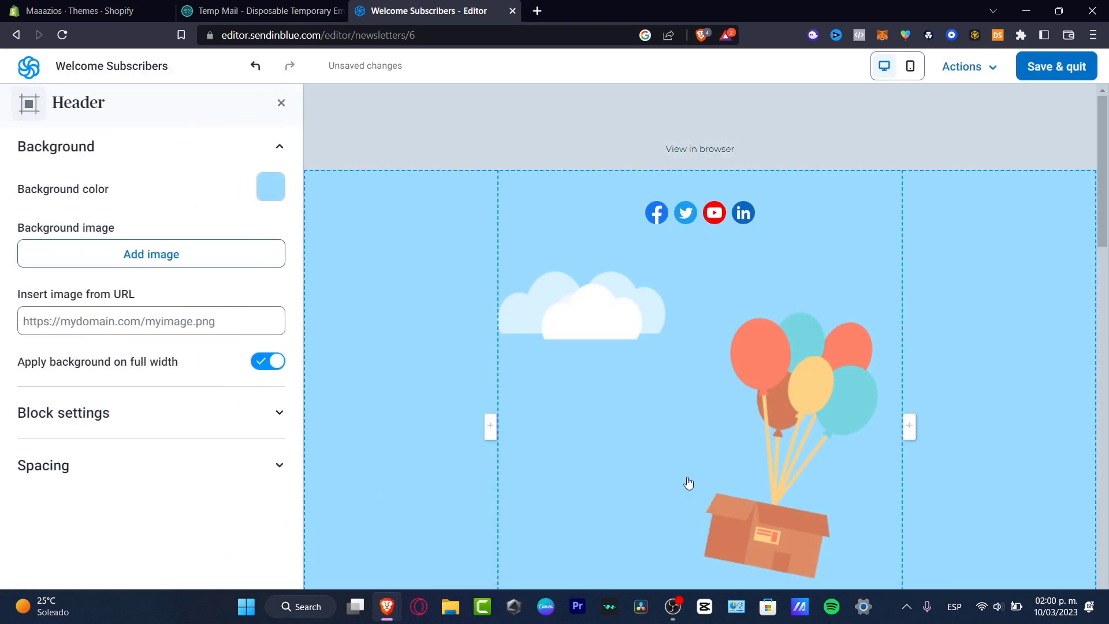
click(271, 187)
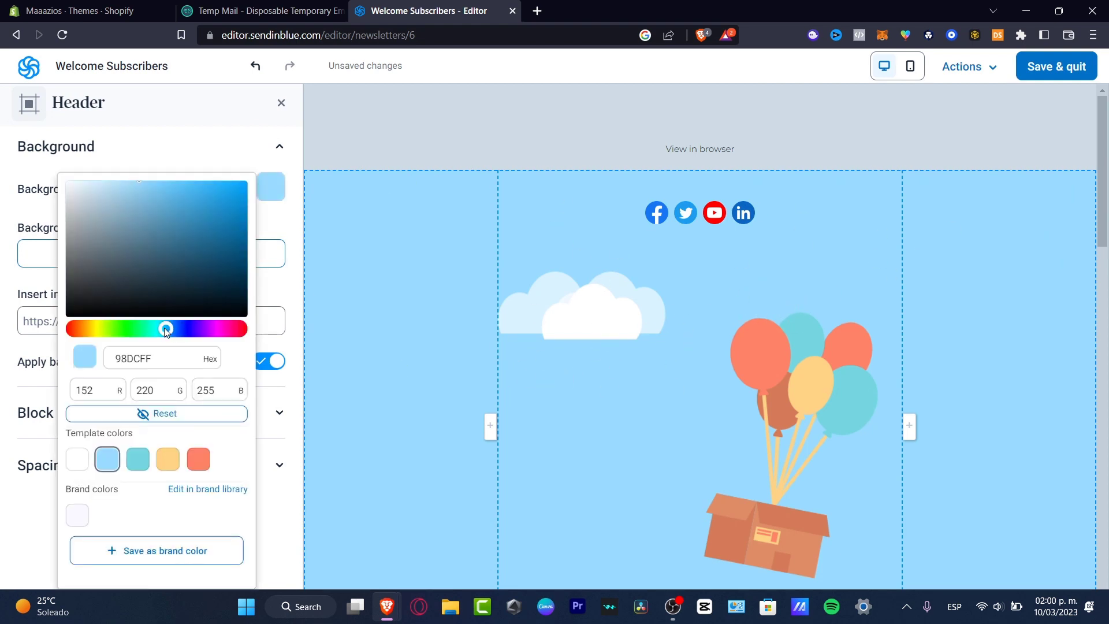
drag(166, 329, 96, 329)
click(1019, 218)
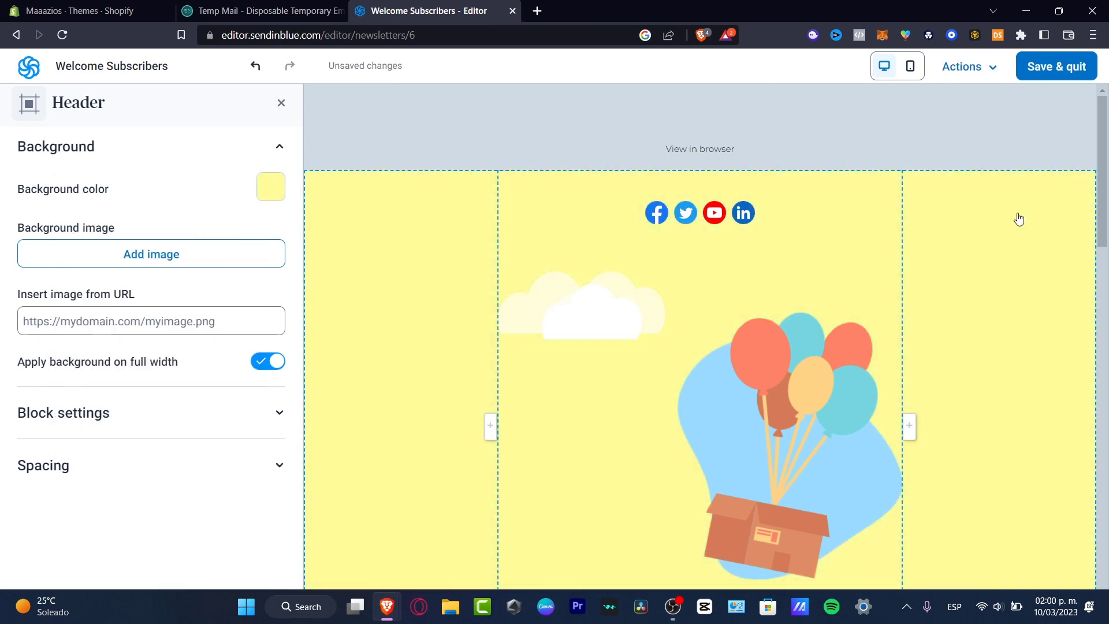
scroll(1019, 218, down, 15)
Step: Save the Welcome Subscribers campaign as a draft and return to the marketing Dashboard
click(1050, 71)
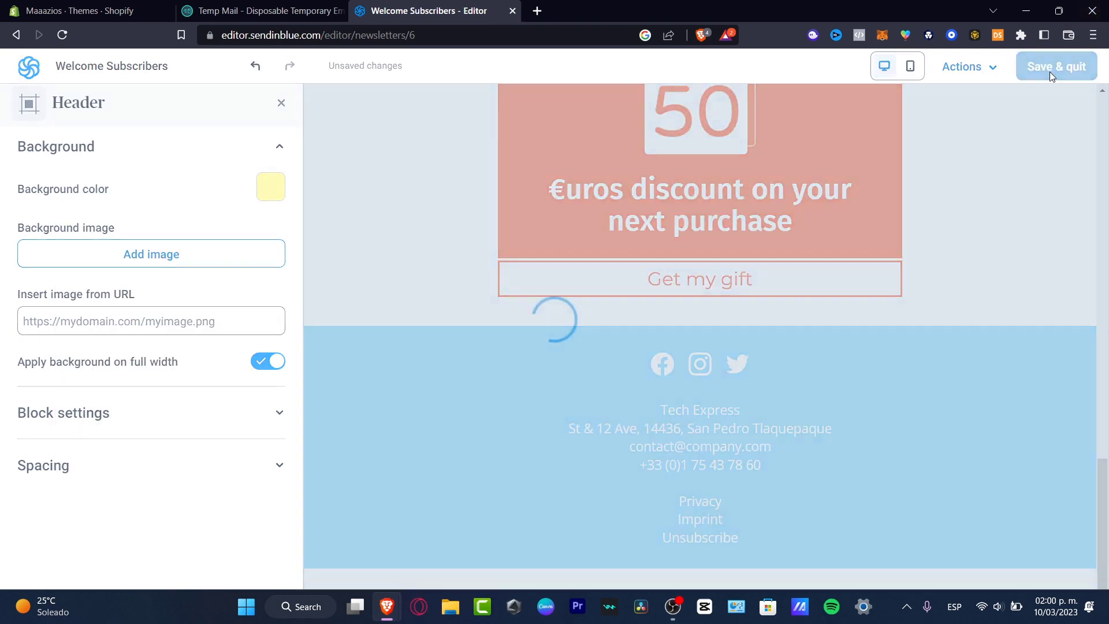
scroll(882, 325, down, 4)
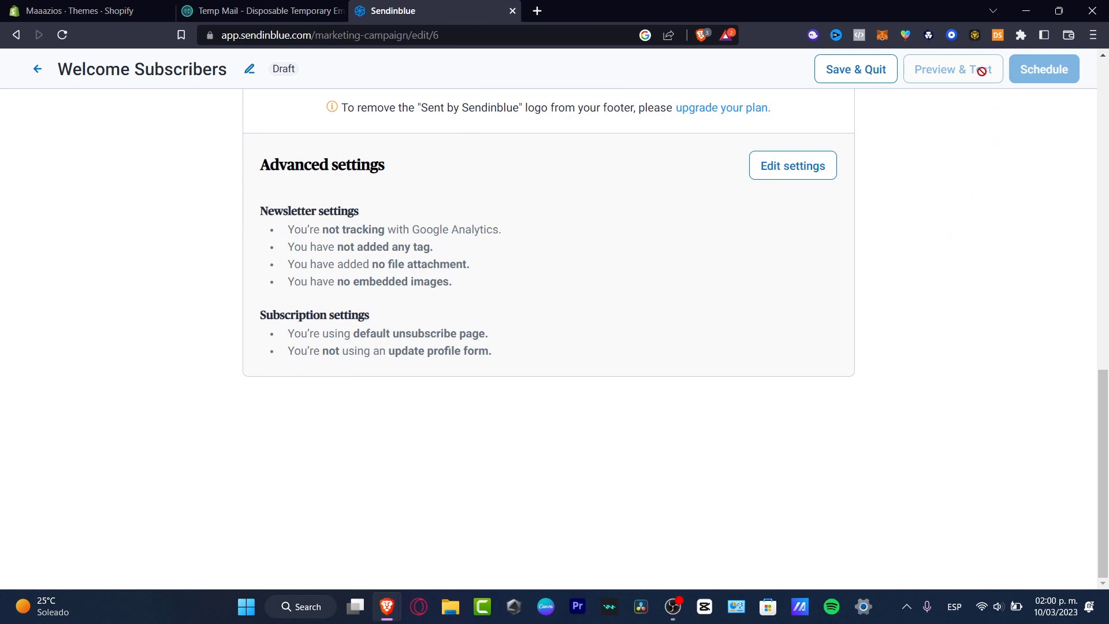
click(875, 70)
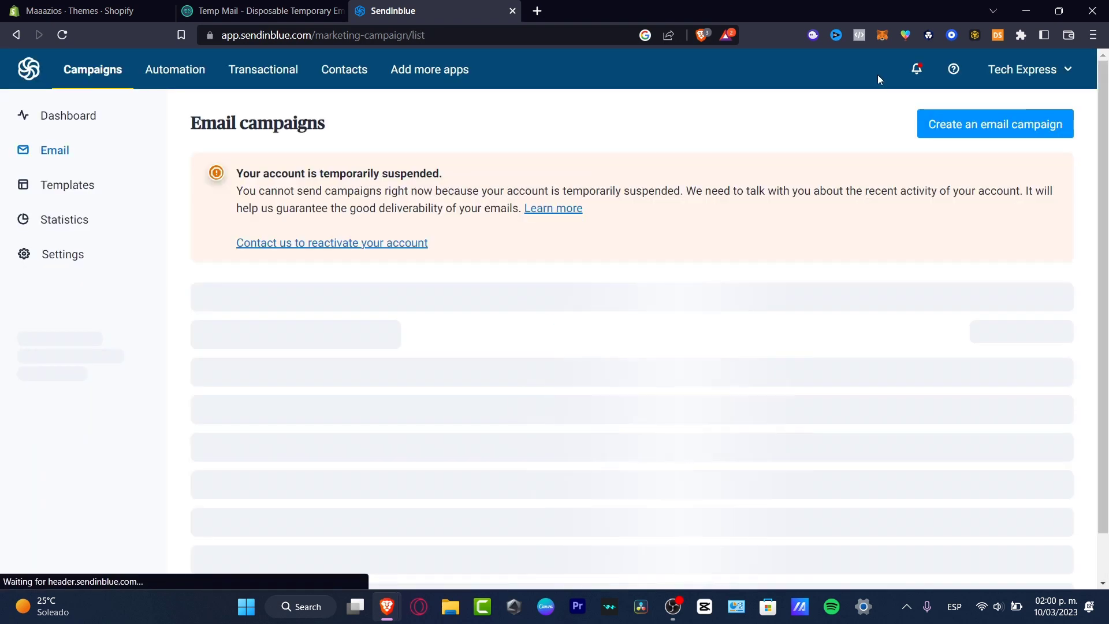
scroll(809, 341, down, 1)
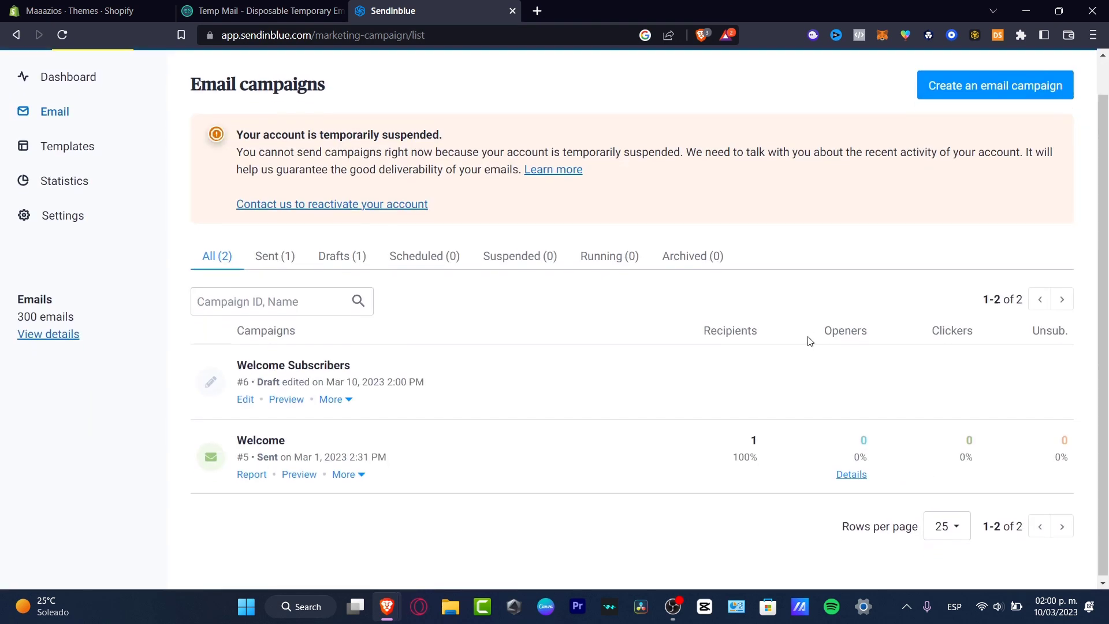
scroll(648, 401, up, 1)
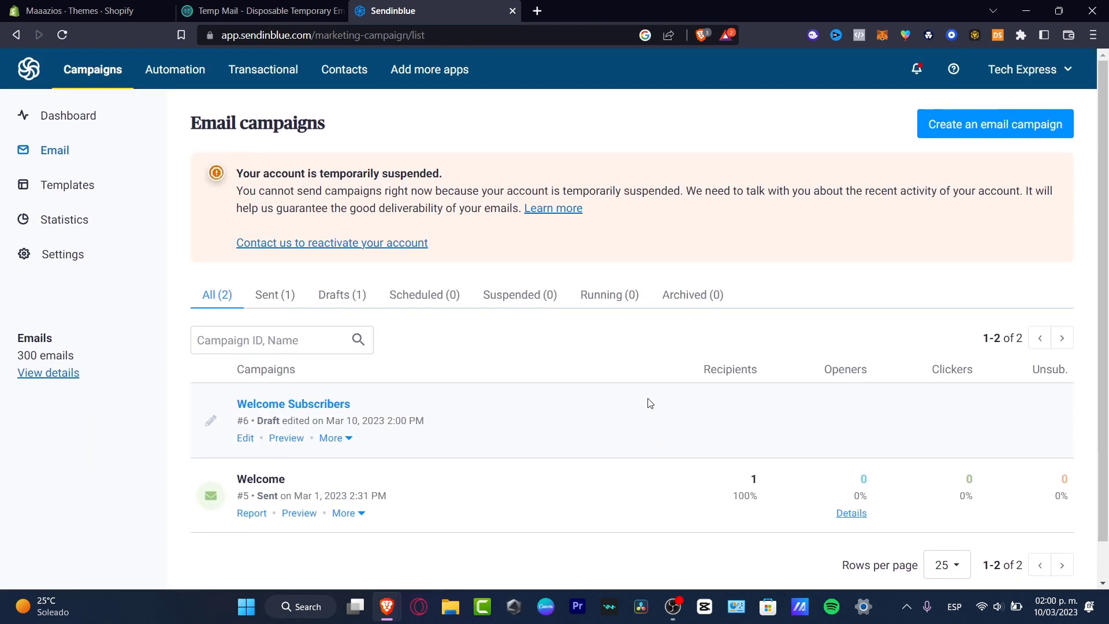
click(86, 116)
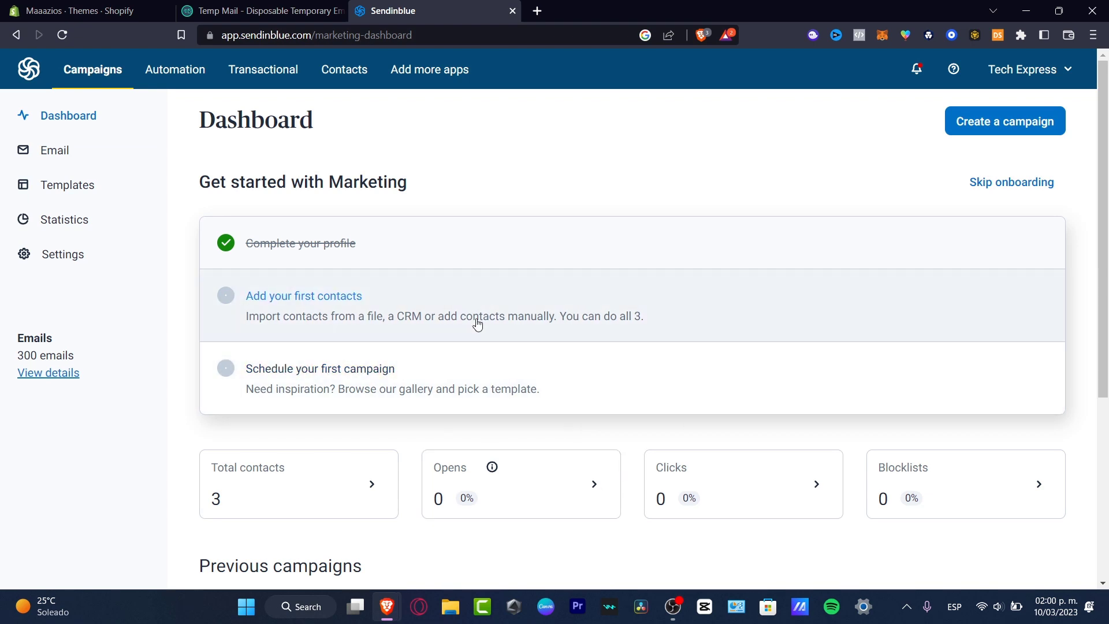
Step: Glance at the notifications and dashboard, then go to the campaign Statistics page
click(916, 73)
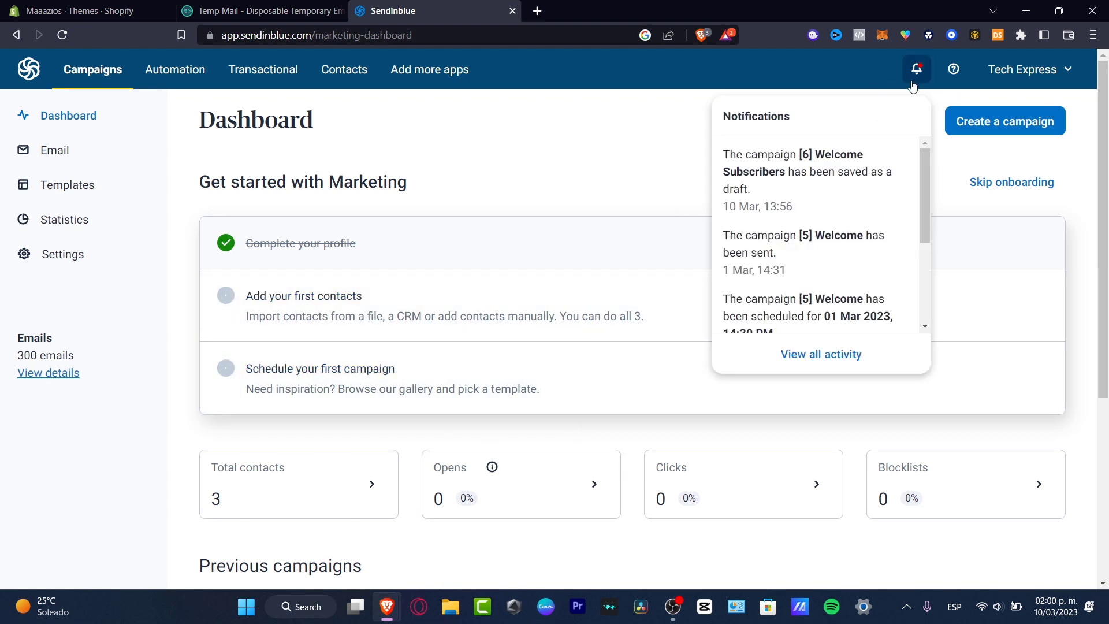
click(915, 70)
scroll(789, 371, down, 5)
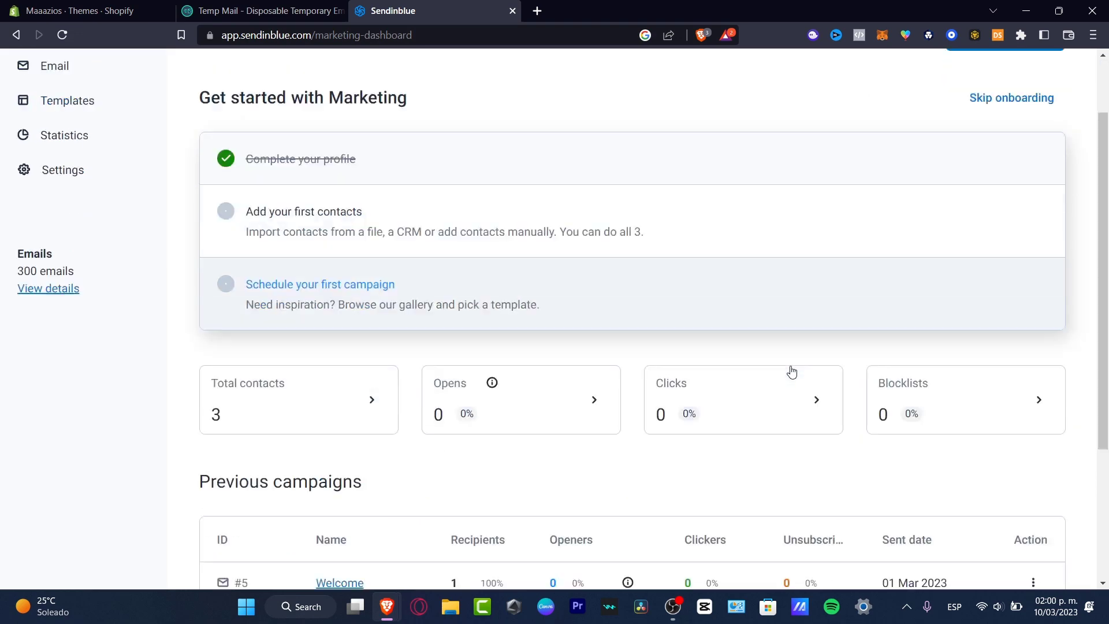
scroll(790, 372, up, 5)
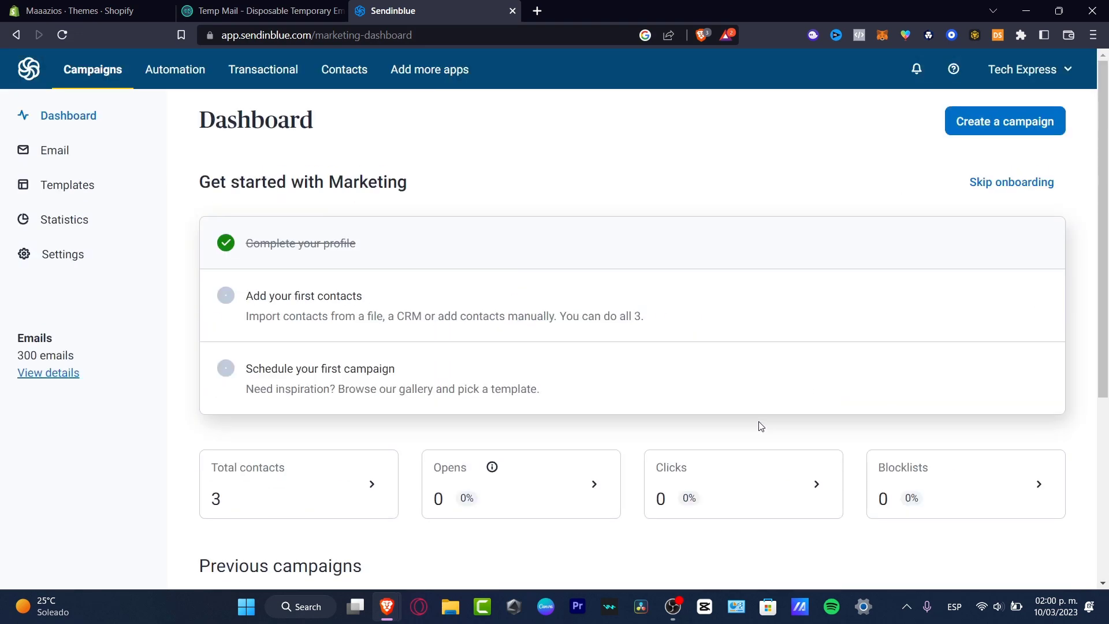
click(71, 225)
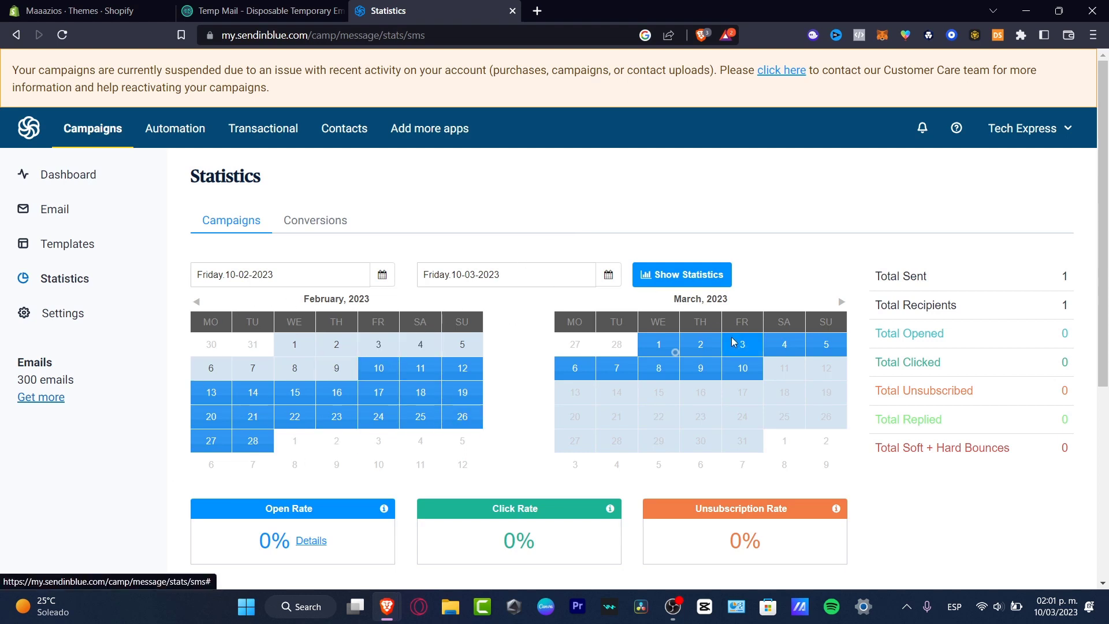
Step: Show statistics for the date range 01-02-2023 to 08-03-2023
click(333, 275)
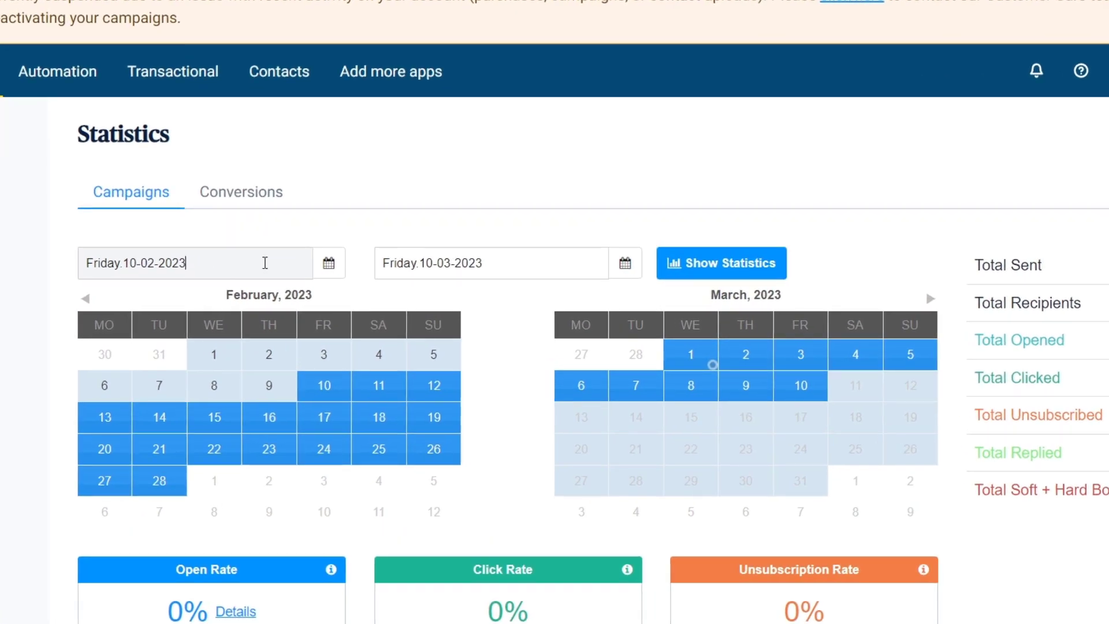
click(328, 263)
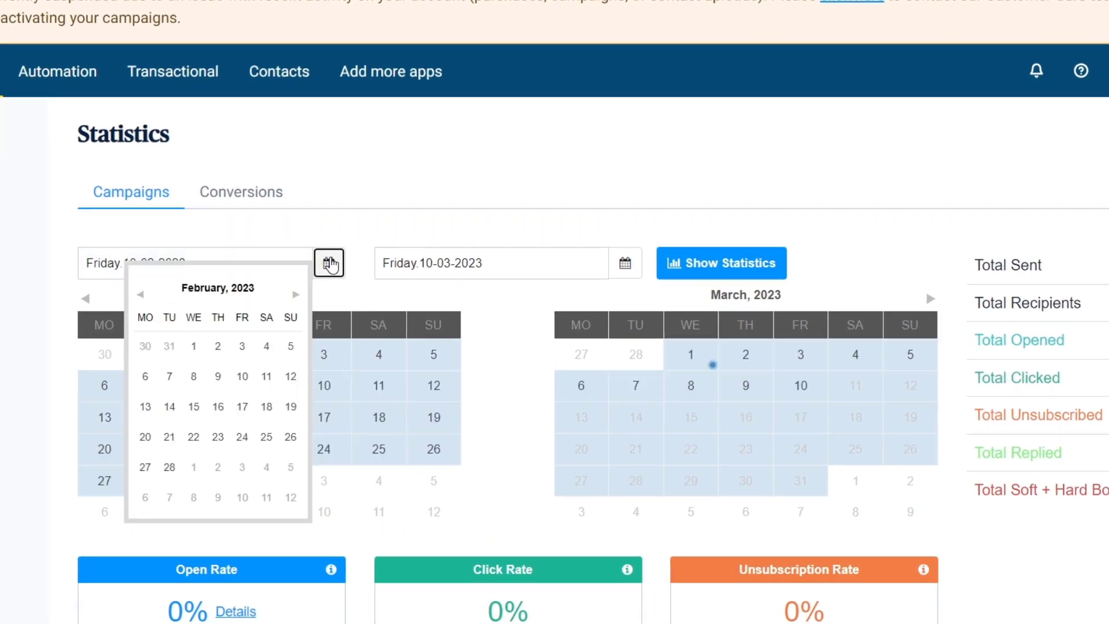
click(193, 347)
click(625, 262)
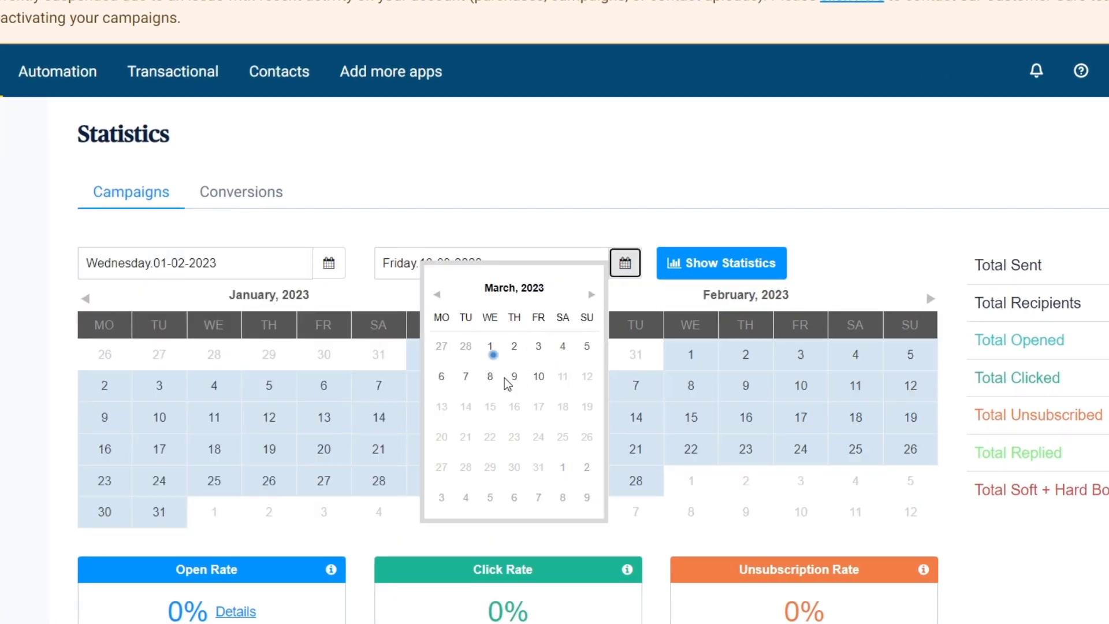
click(490, 377)
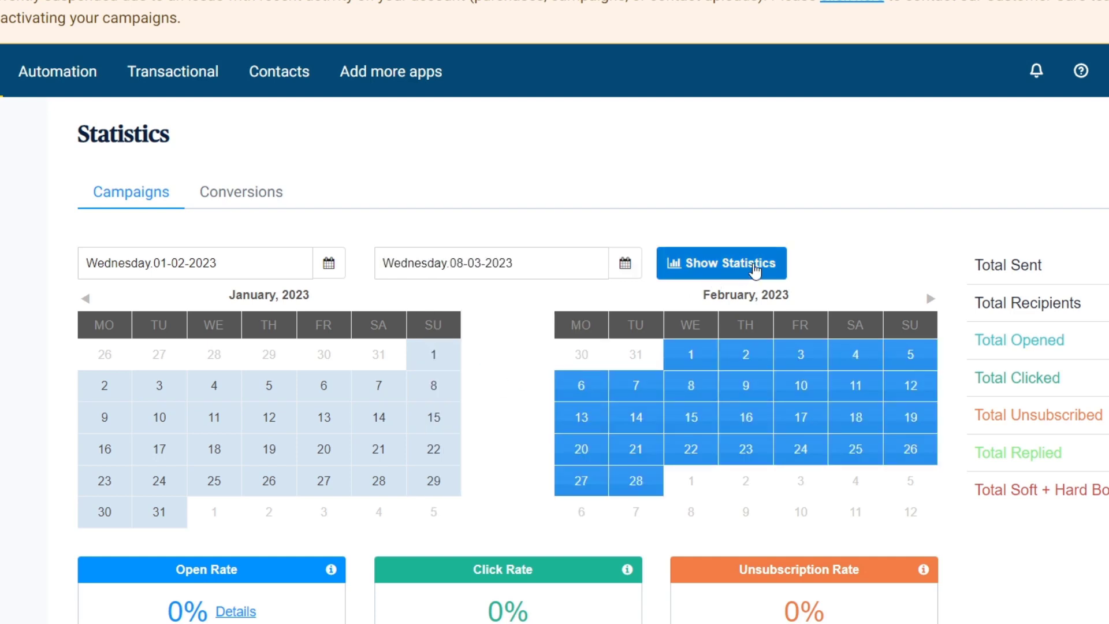
click(754, 267)
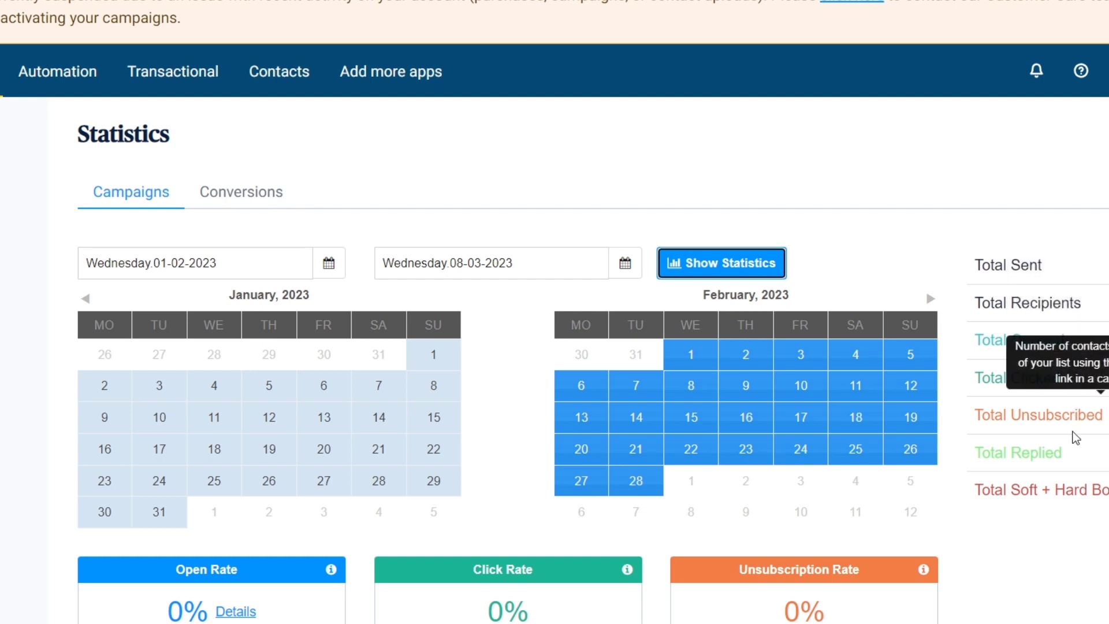
scroll(1065, 454, down, 5)
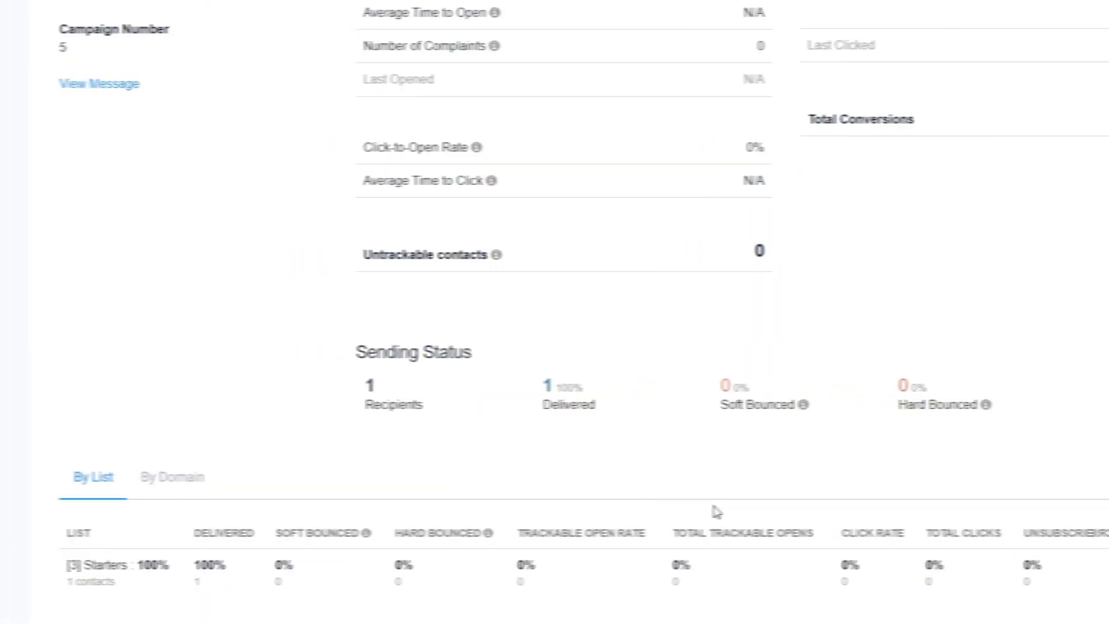
scroll(733, 506, up, 10)
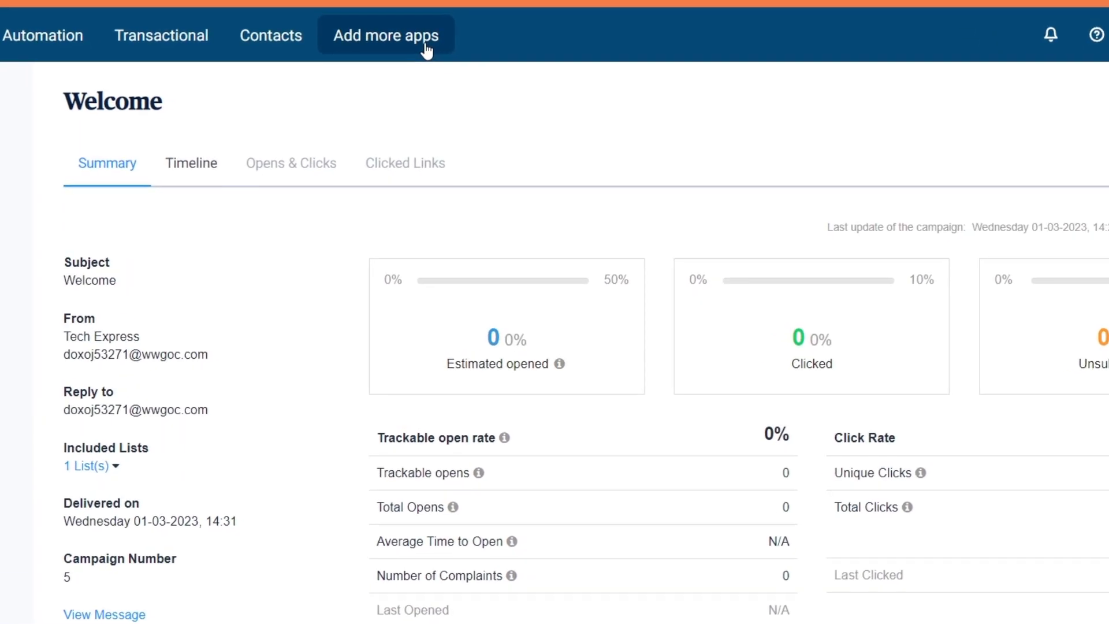
Step: Switch on the Meetings, Facebook Ads and WhatsApp Campaigns apps
click(426, 50)
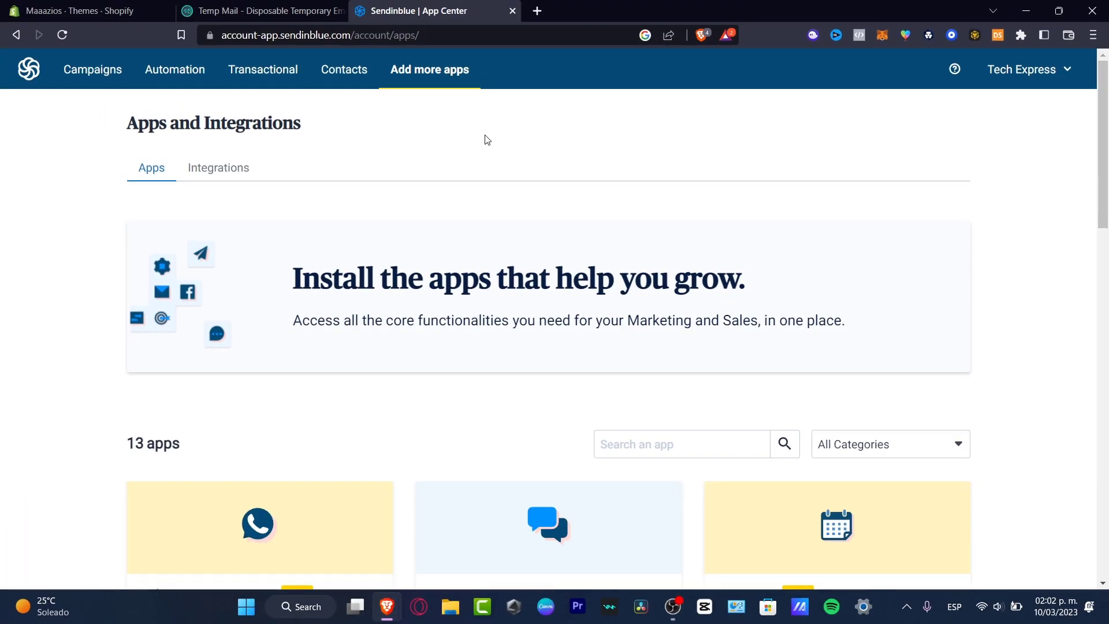
scroll(558, 189, down, 3)
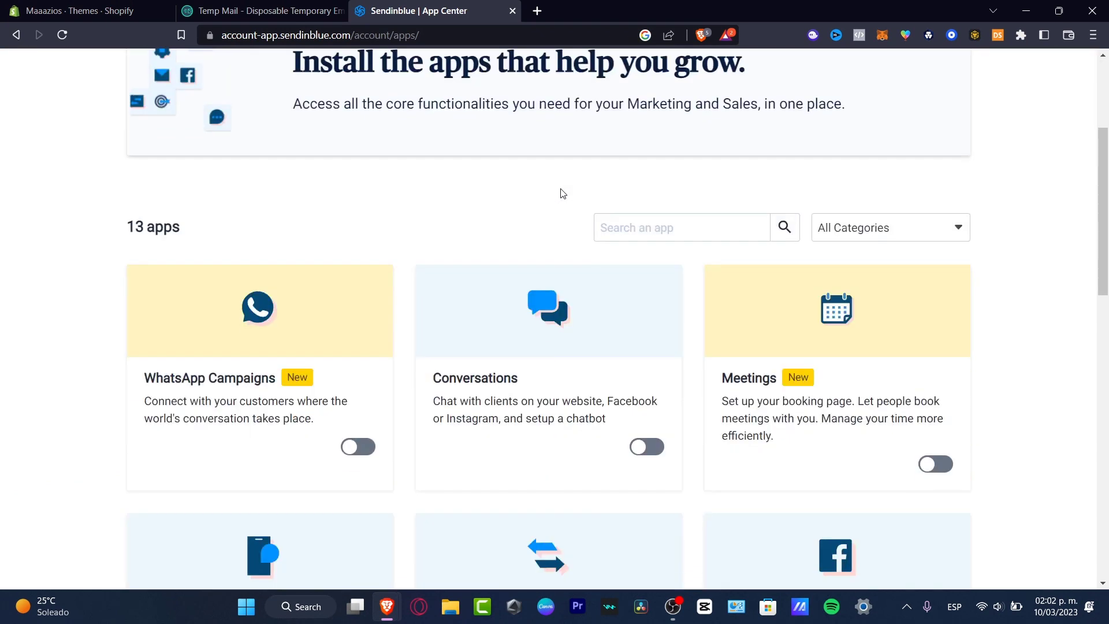
click(934, 458)
scroll(1023, 310, down, 2)
scroll(1031, 319, down, 2)
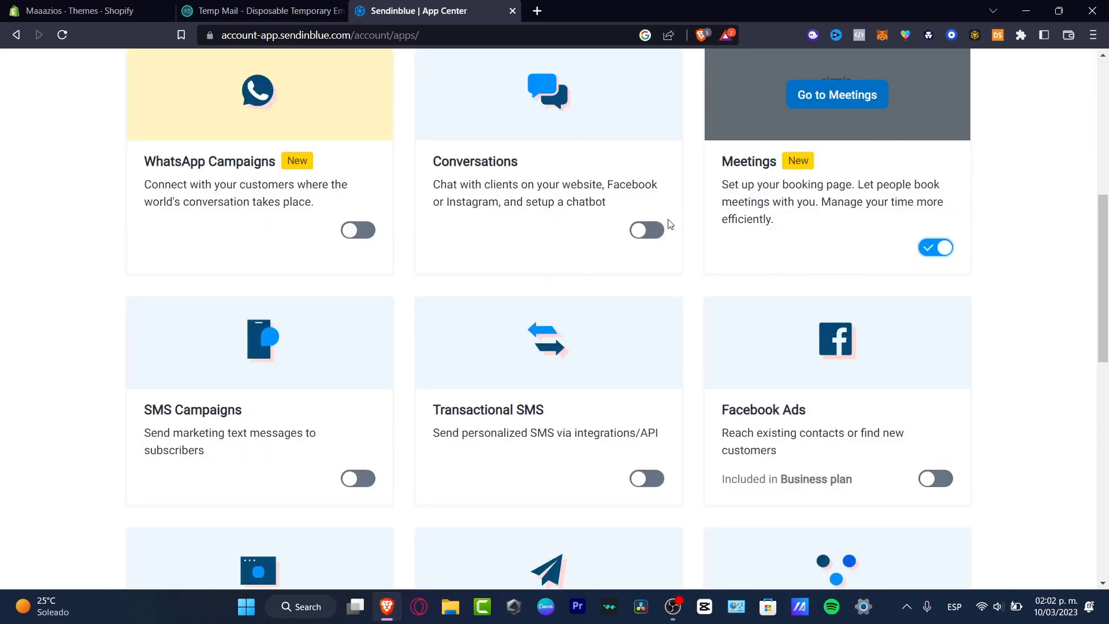
click(940, 487)
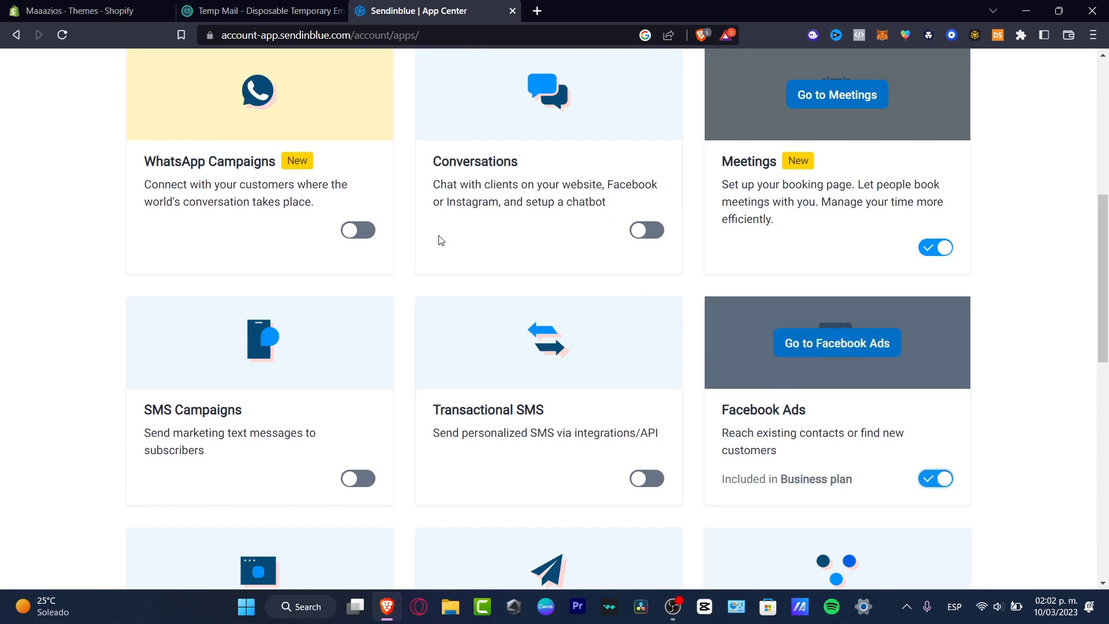
click(368, 233)
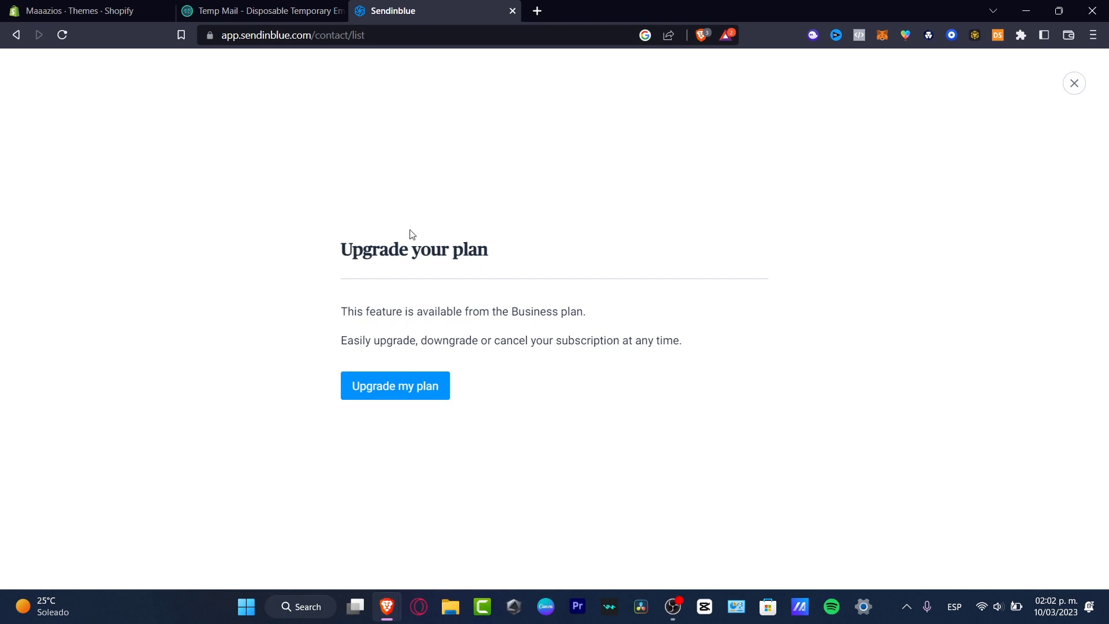
Step: Accept the Business plan upgrade from the Upgrade your plan screen
drag(372, 249, 478, 248)
click(585, 335)
click(406, 391)
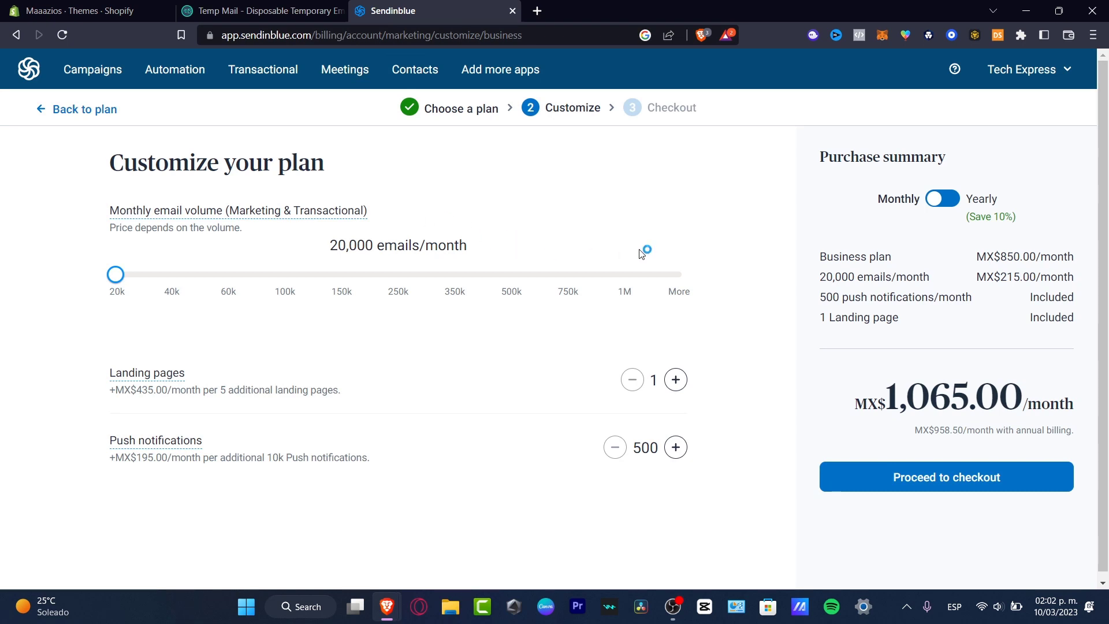
Step: Compare plans, highlighting the Free daily email limit, SMS & WhatsApp Campaigns, and Starter's MX$410 price
click(480, 112)
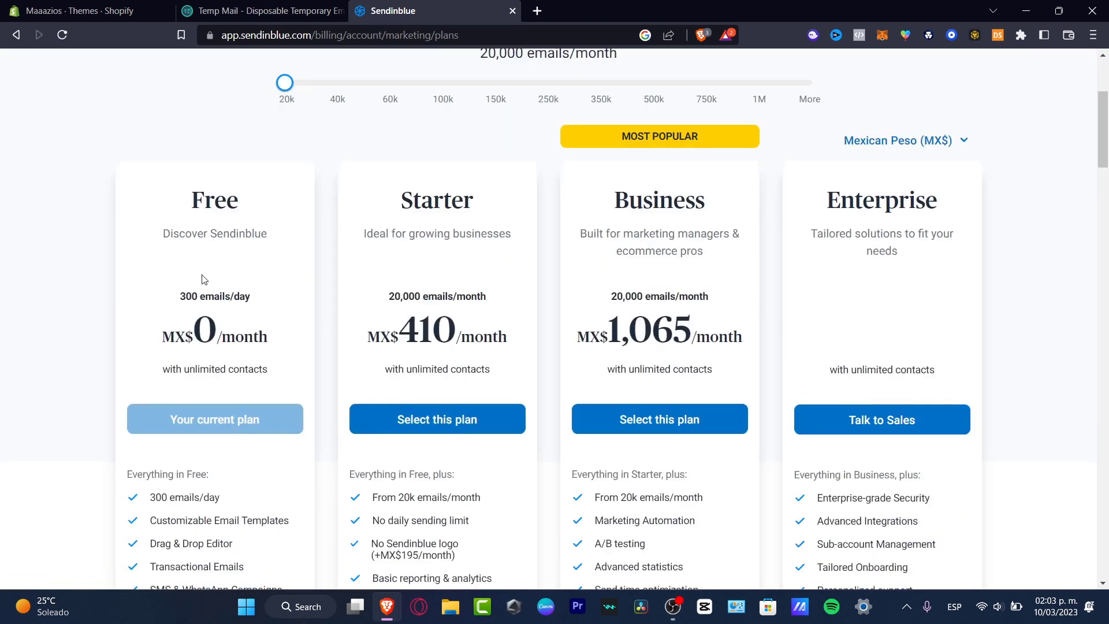
scroll(214, 288, down, 3)
drag(230, 287, 239, 346)
drag(164, 373, 290, 375)
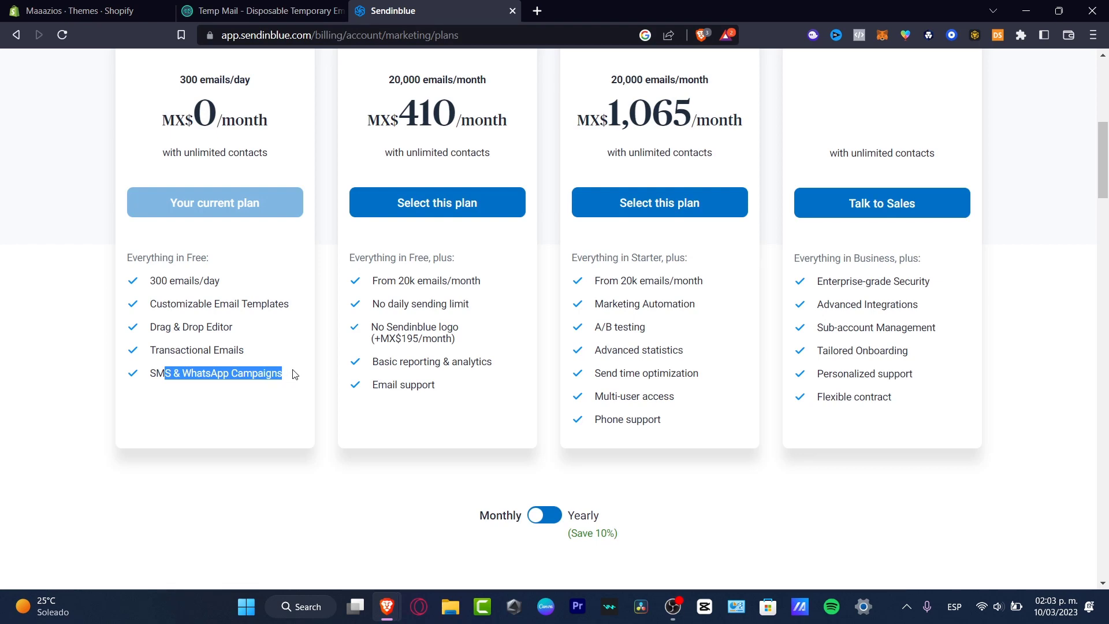
scroll(396, 203, up, 3)
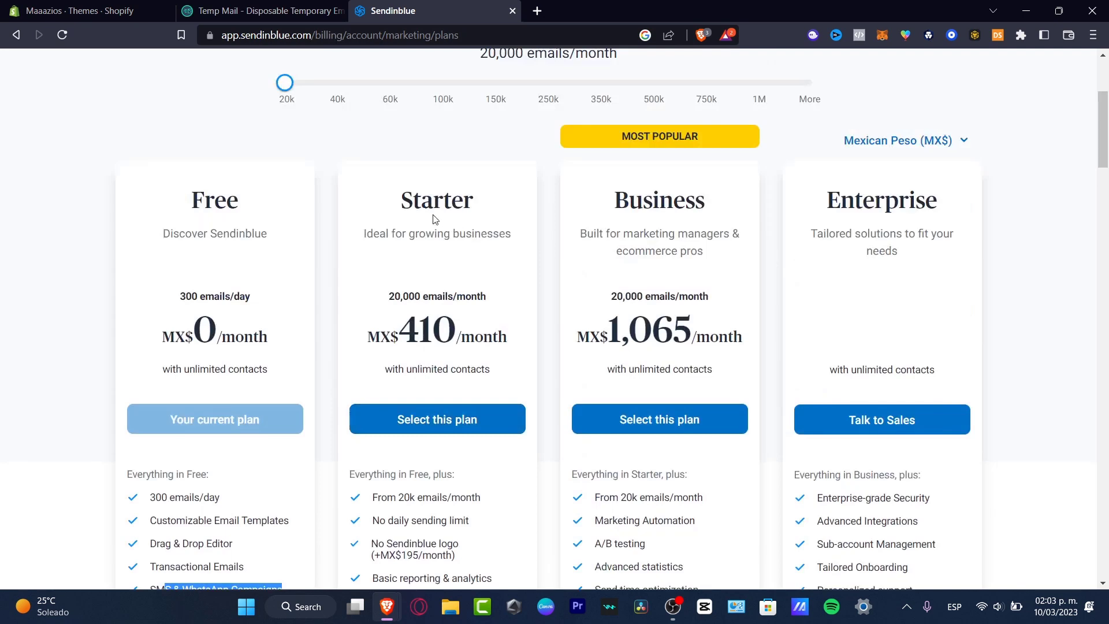
drag(444, 218, 481, 218)
drag(450, 328, 397, 333)
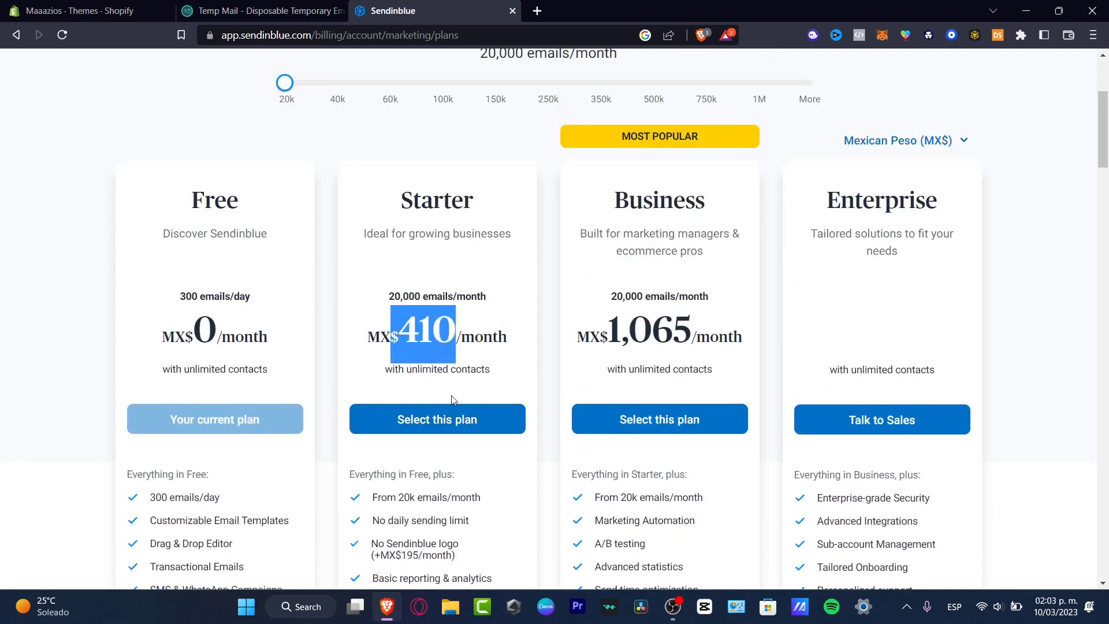